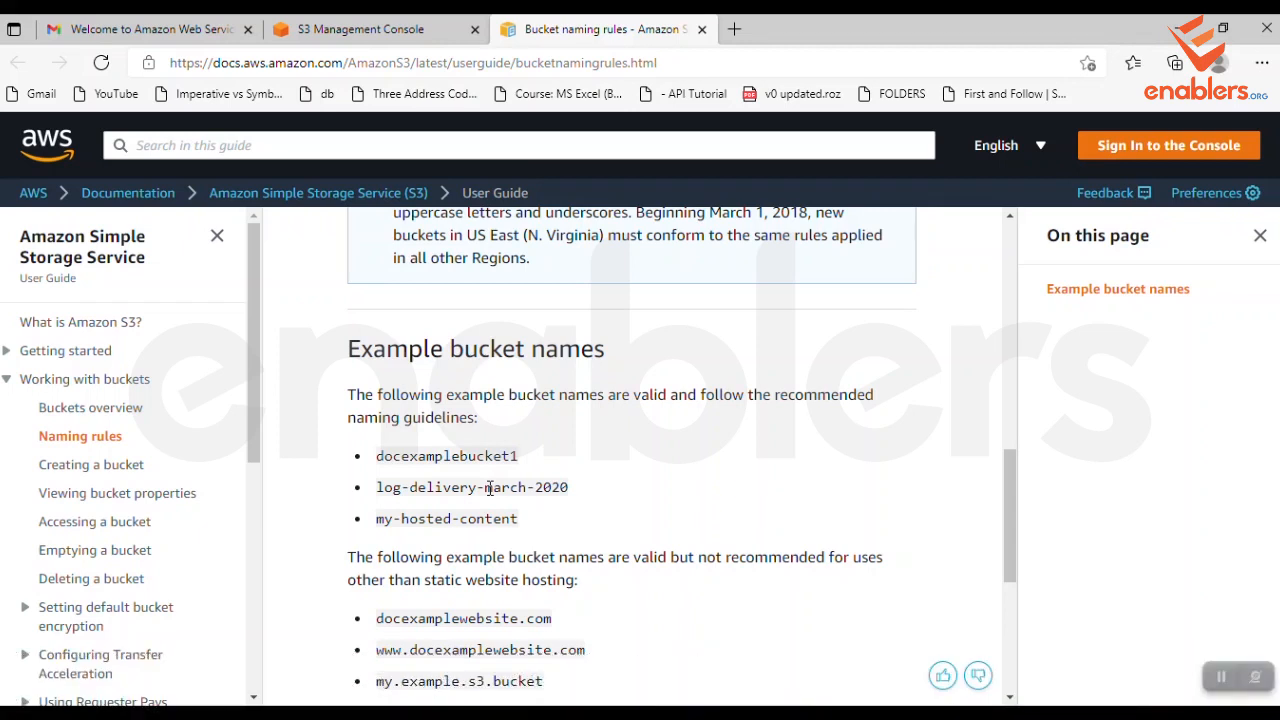
Close the bucket naming rules documentation and name the new bucket evstraningmodule.pk
left_click_drag(1009, 491, 1015, 457)
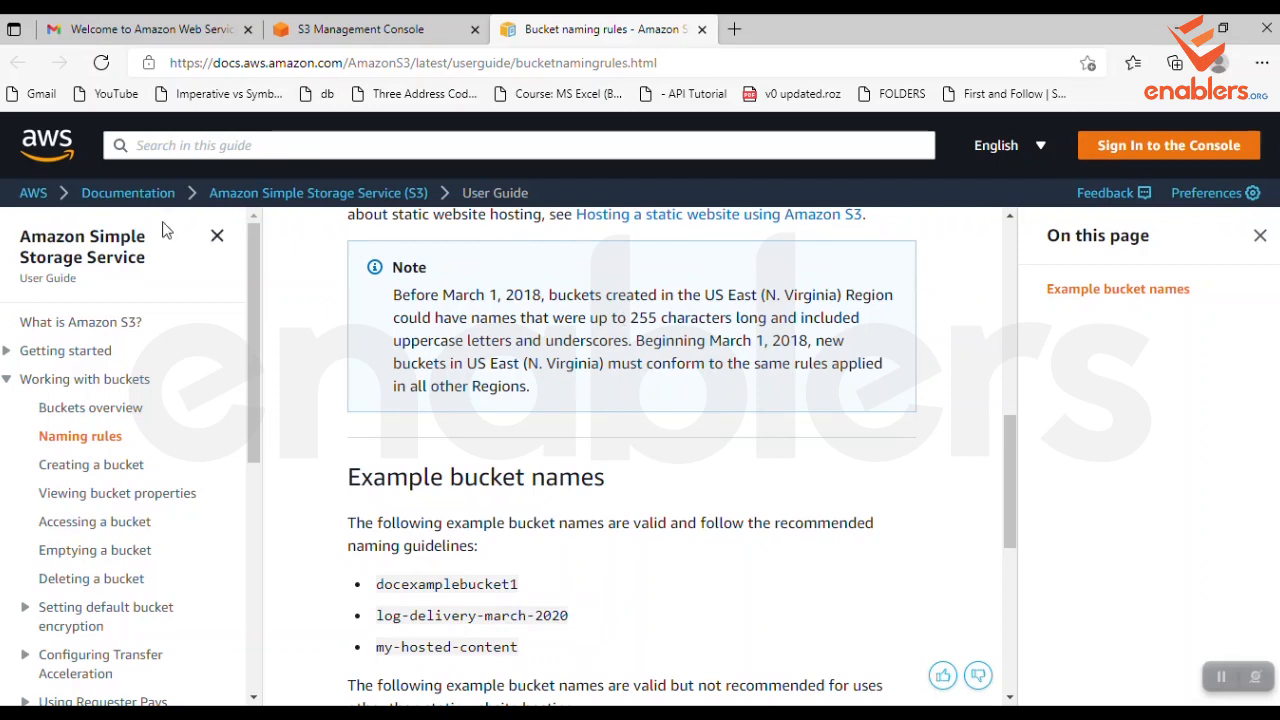
left_click(703, 31)
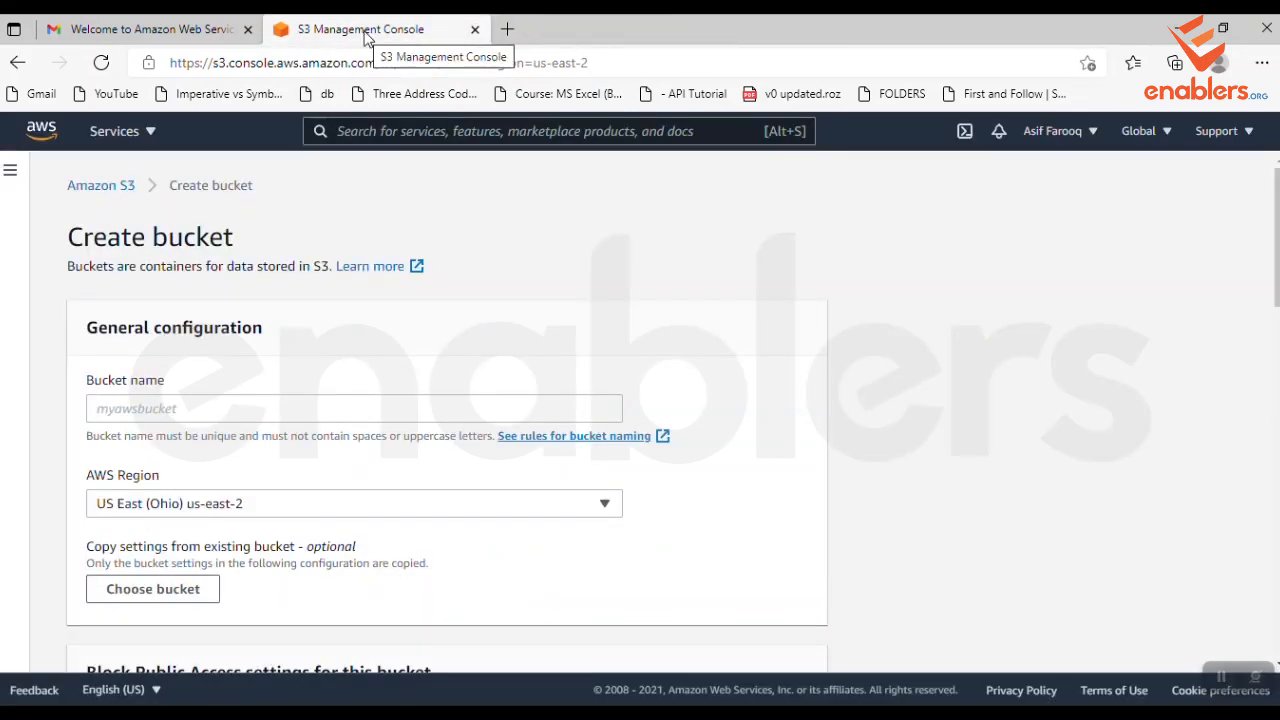
left_click(197, 405)
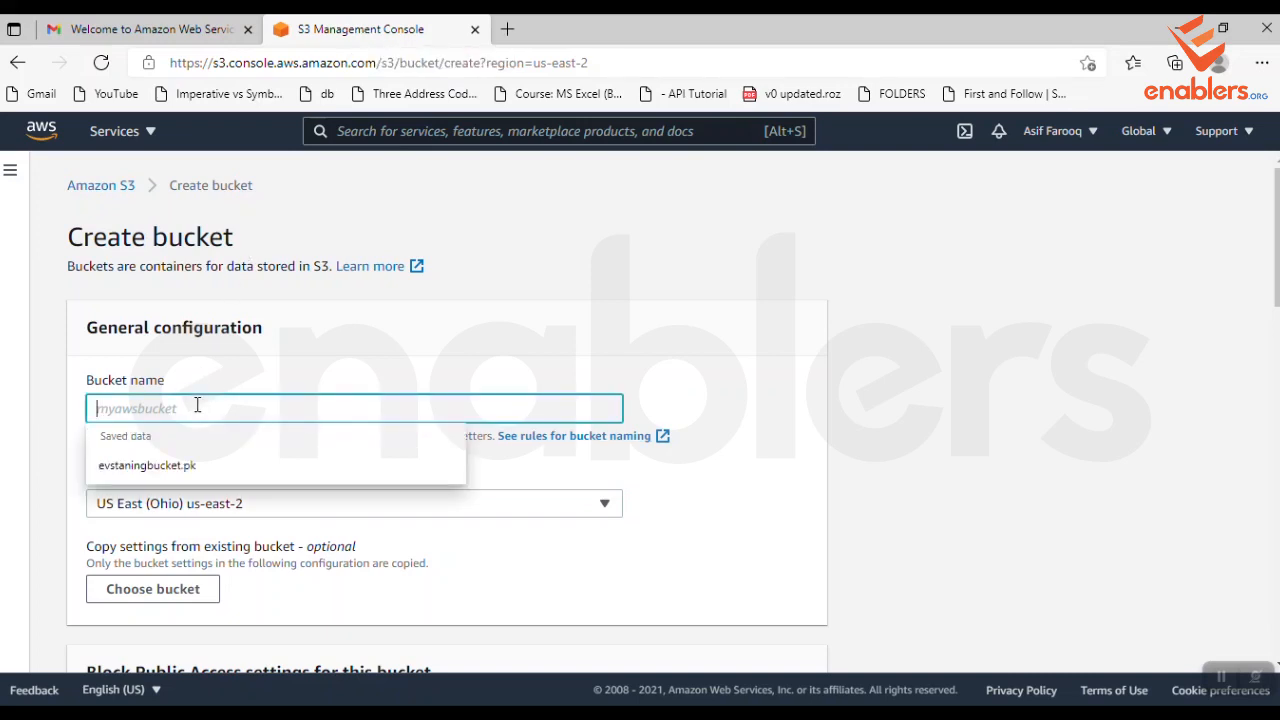
type("evstraning")
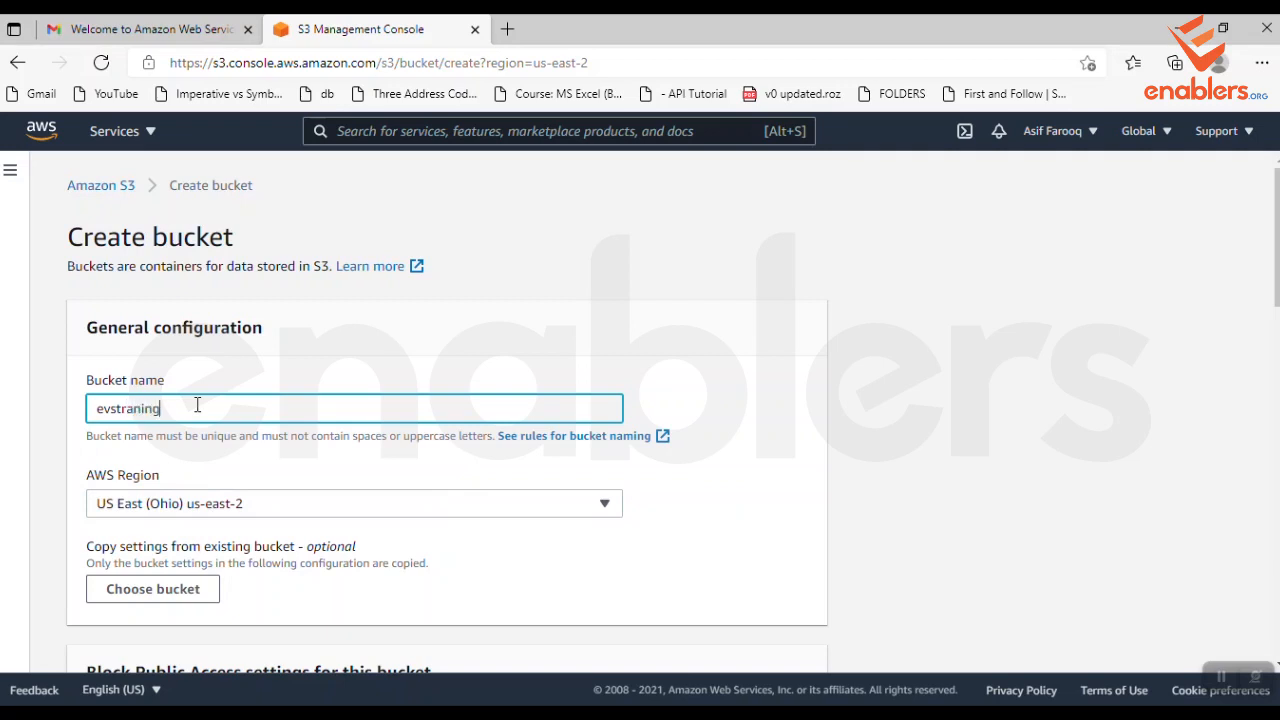
type("module.pk")
Replace the whole bucket name with Avspk12.pk
key("shift+Left")
key("shift+Left")
key("shift+Left")
key("shift+Left")
key("shift+Left")
key("shift+Left")
key("shift+Left")
key("shift+Left")
key("shift+Left")
key("shift+Left")
key("shift+Left")
key("shift+Left")
key("shift+Left")
key("shift+Left")
key("shift+Left")
key("shift+Left")
key("shift+Left")
key("shift+Left")
key("shift+Left")
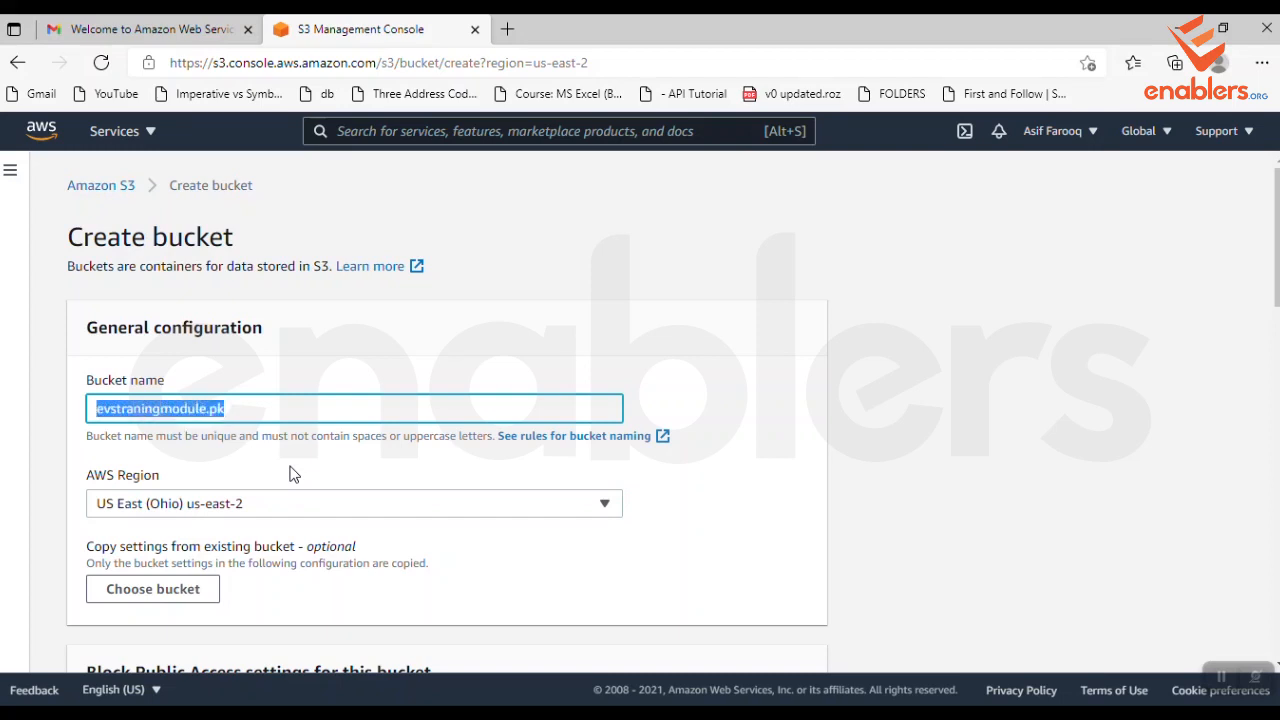
type("Avs")
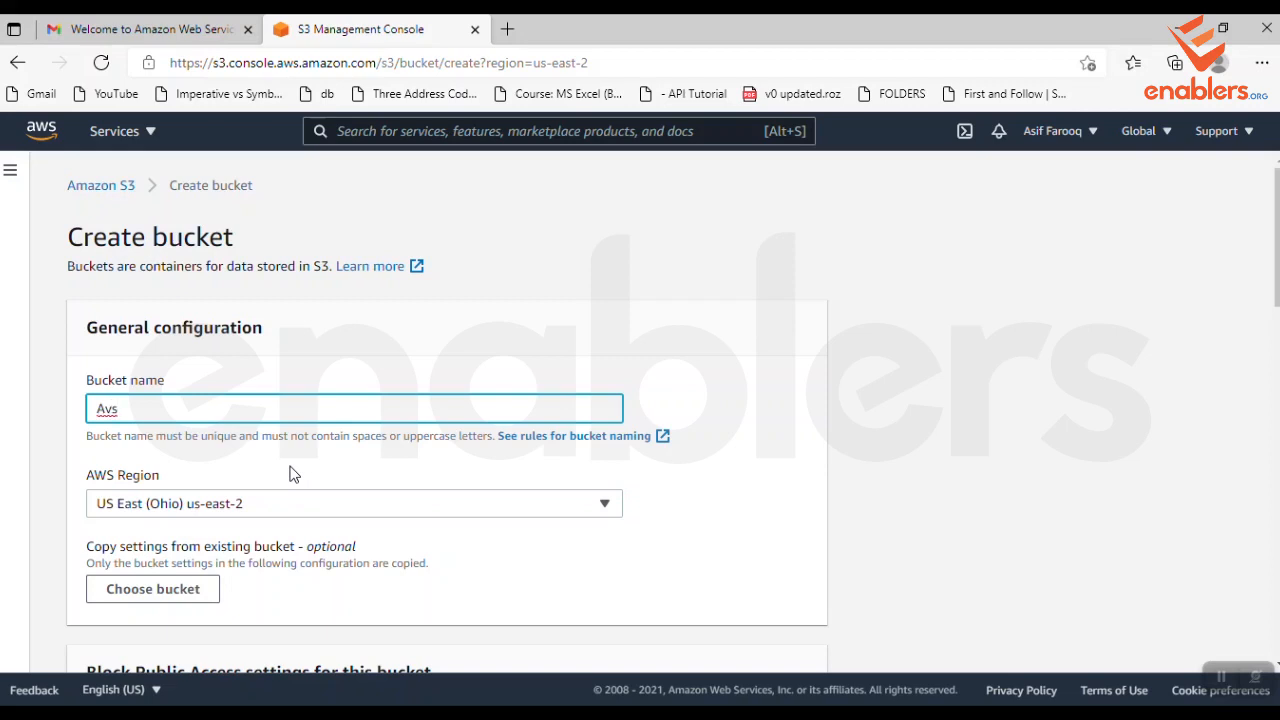
type("pk12.pk")
left_click(292, 473)
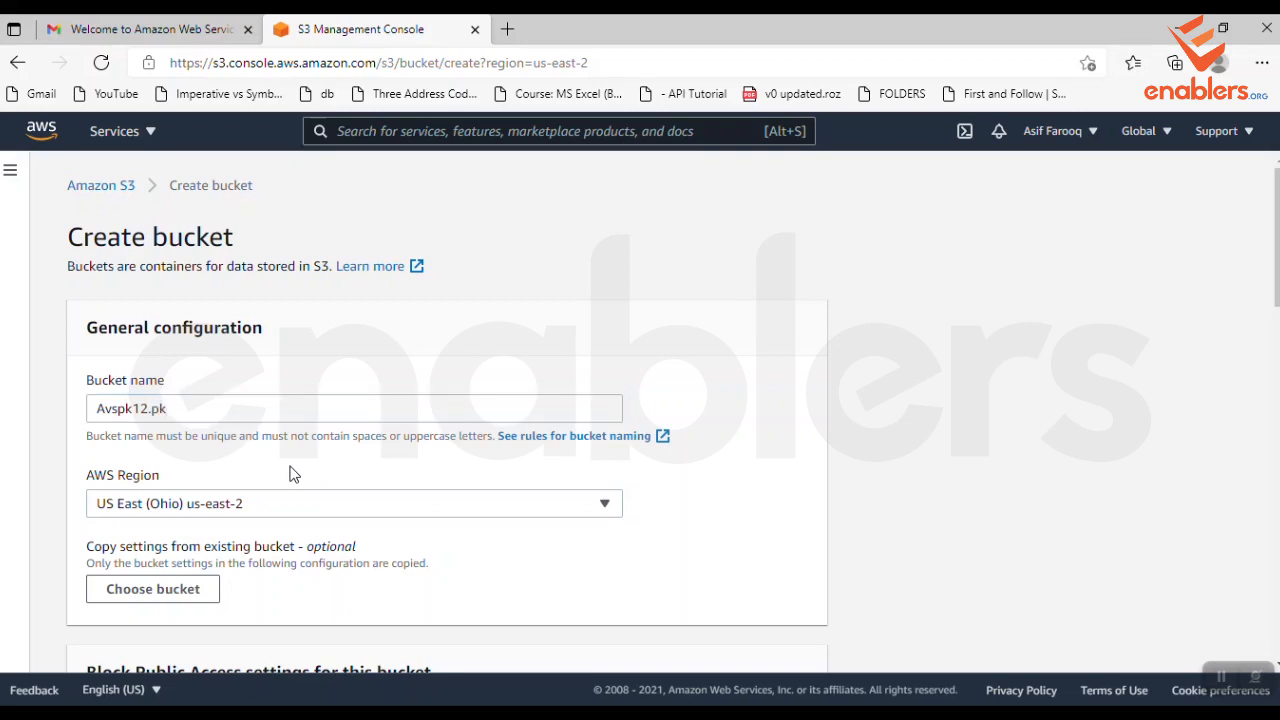
Replace the capitalised bucket name with evstraningmodule.pk
left_click(118, 413)
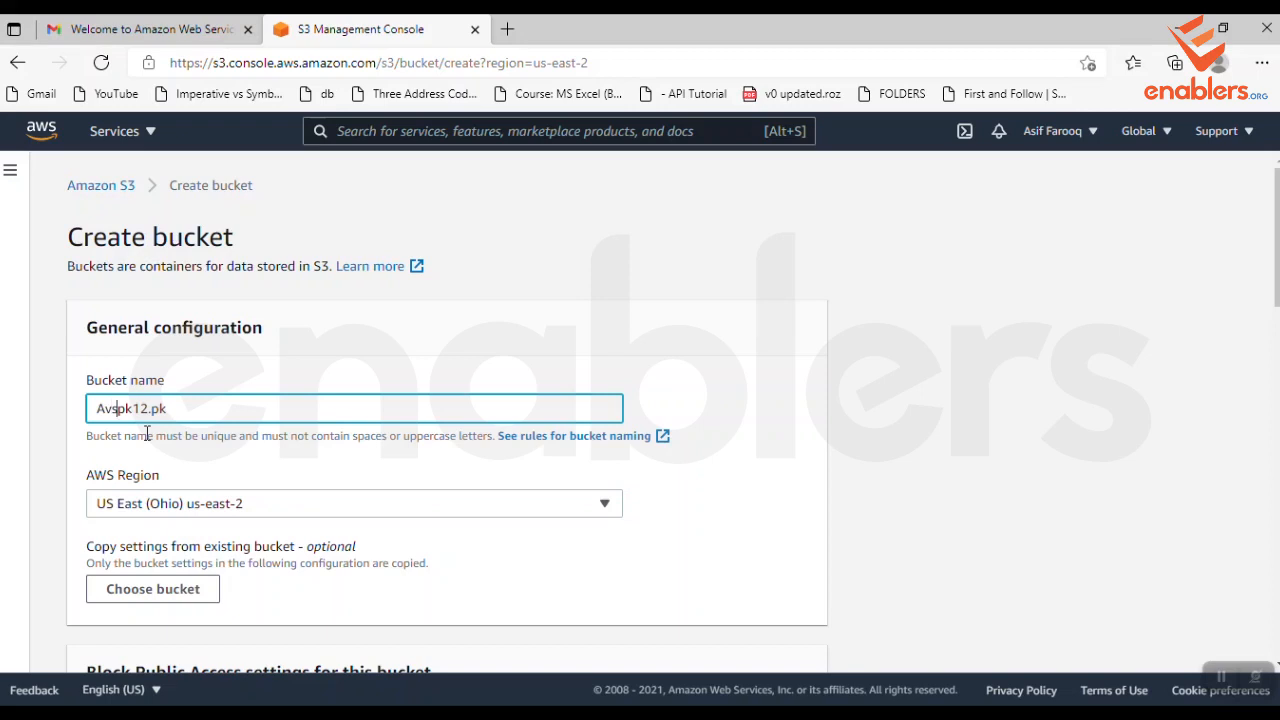
key("ctrl+a")
type("e")
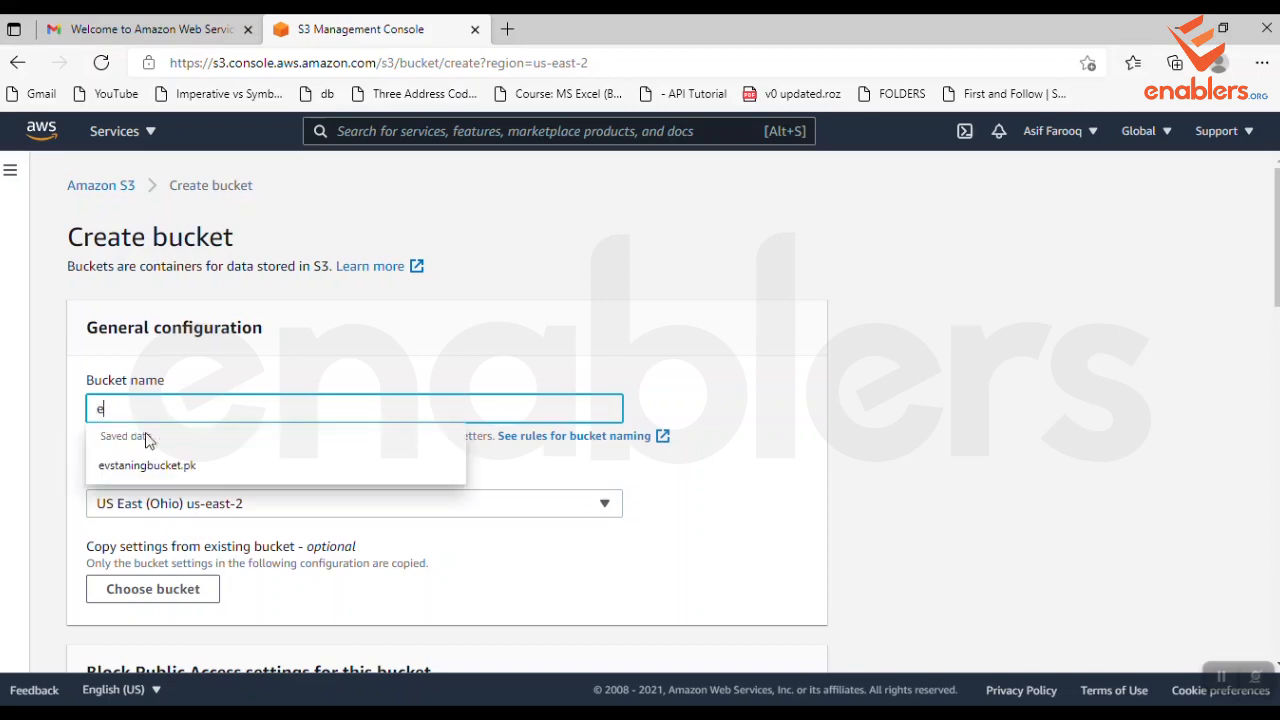
type("vstraning")
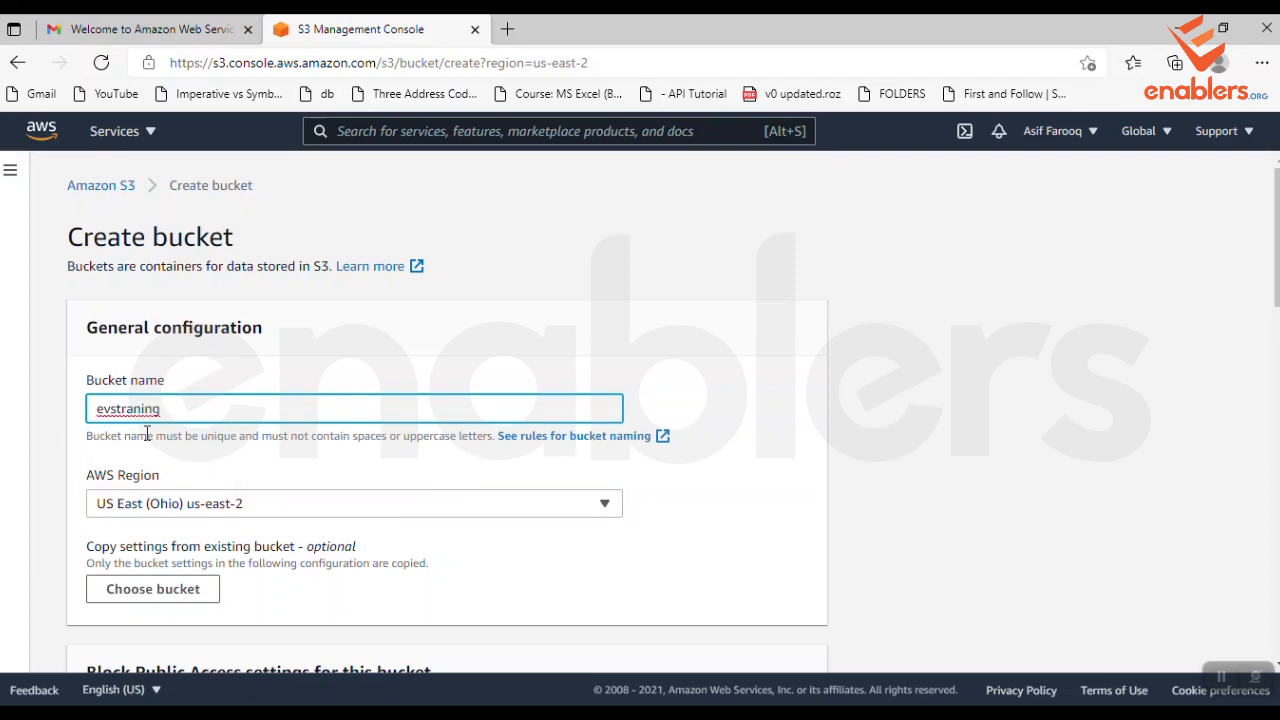
type("module.pk")
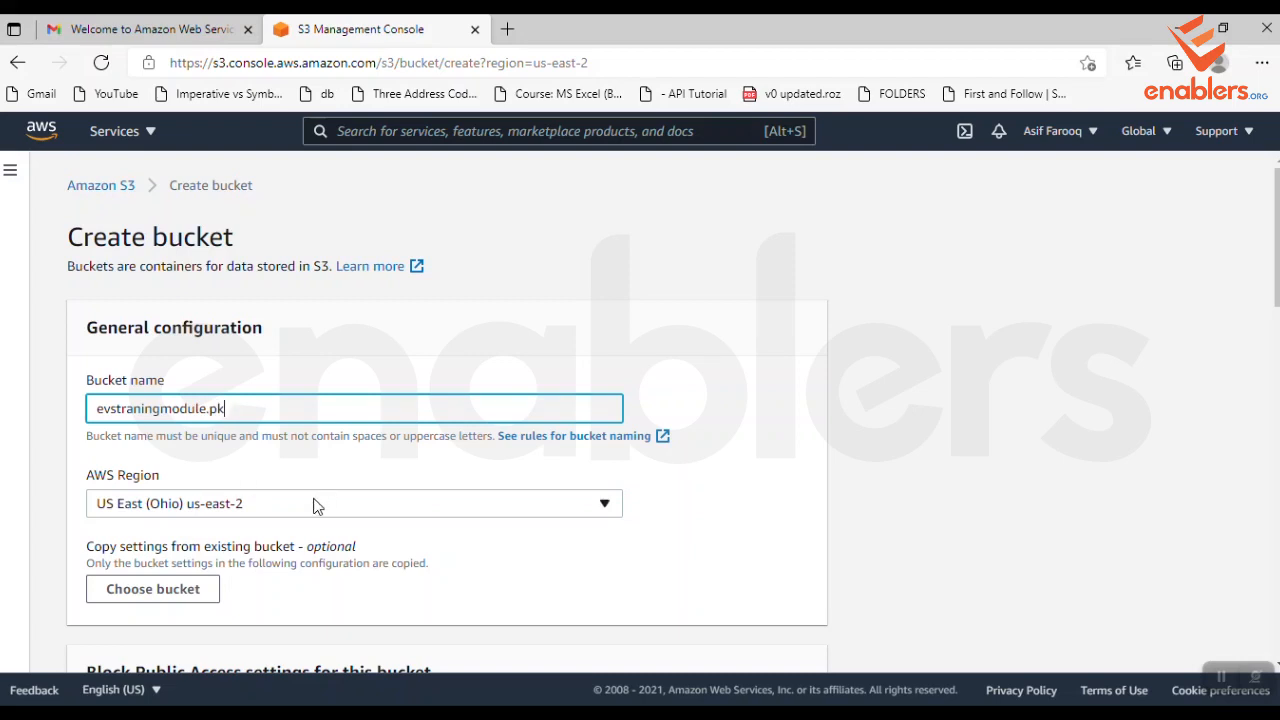
Set the bucket's AWS Region to Asia Pacific (Mumbai) ap-south-1
left_click(316, 506)
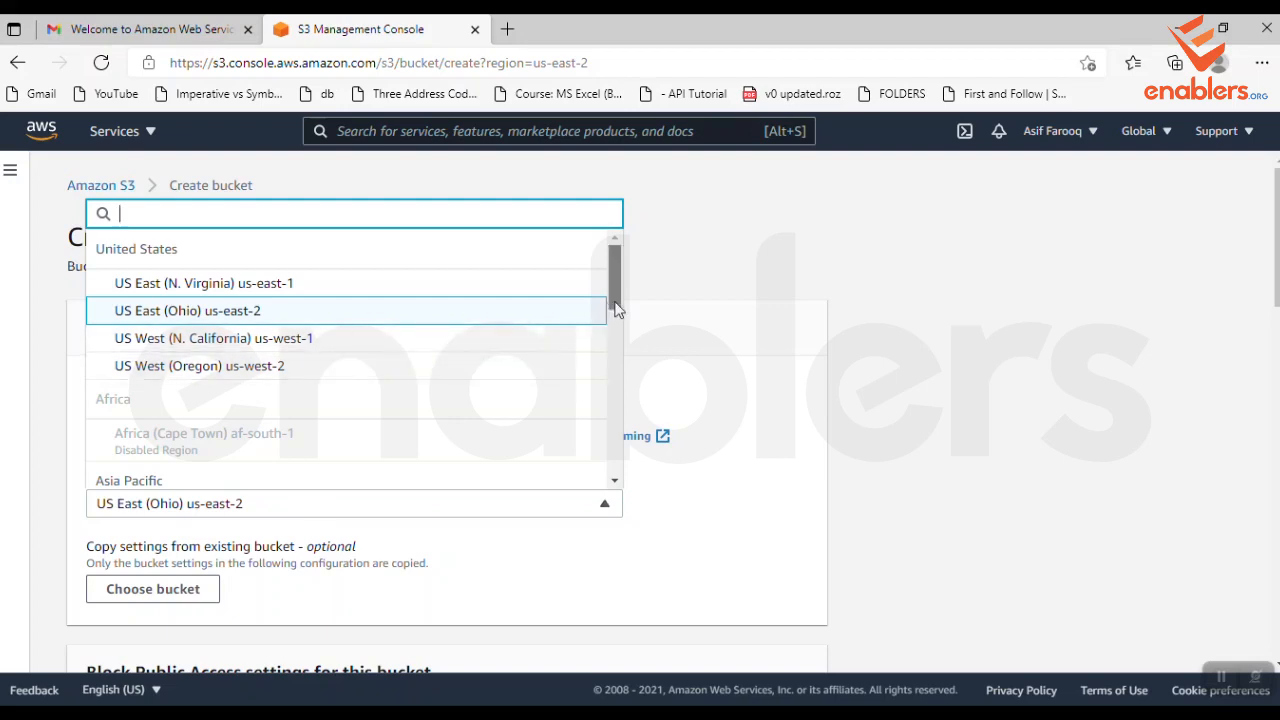
left_click_drag(615, 308, 604, 337)
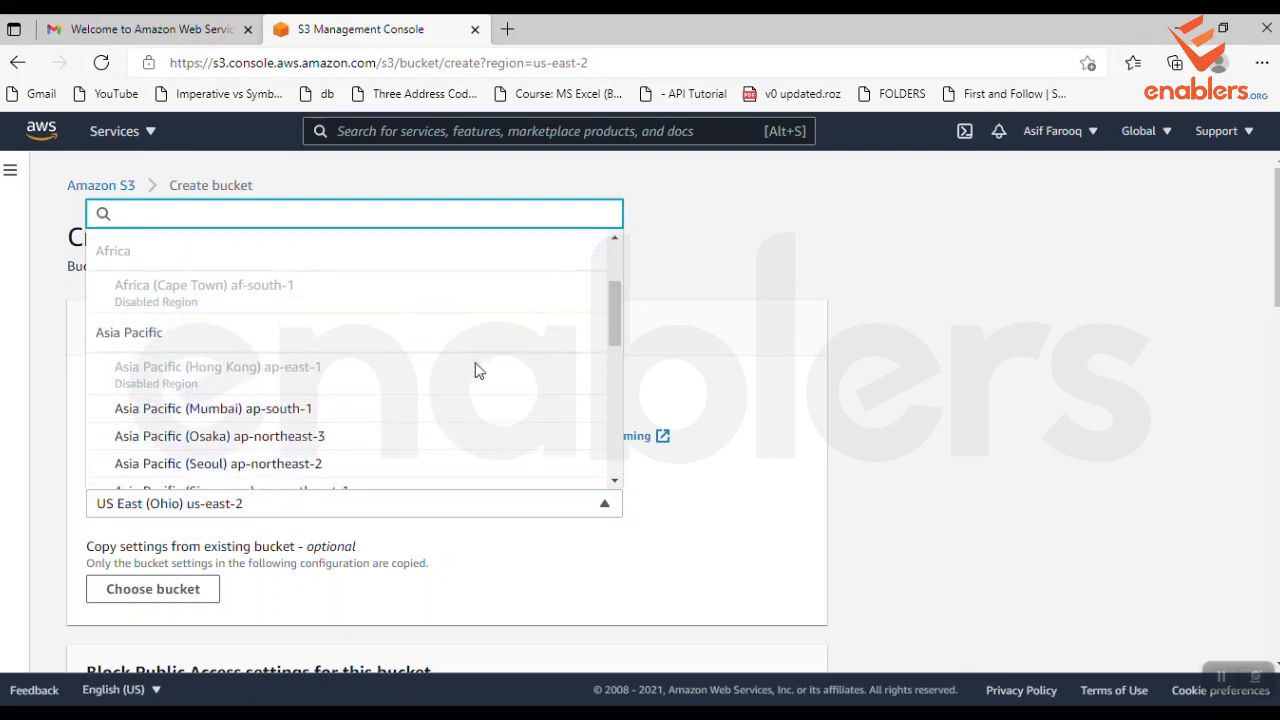
left_click(195, 412)
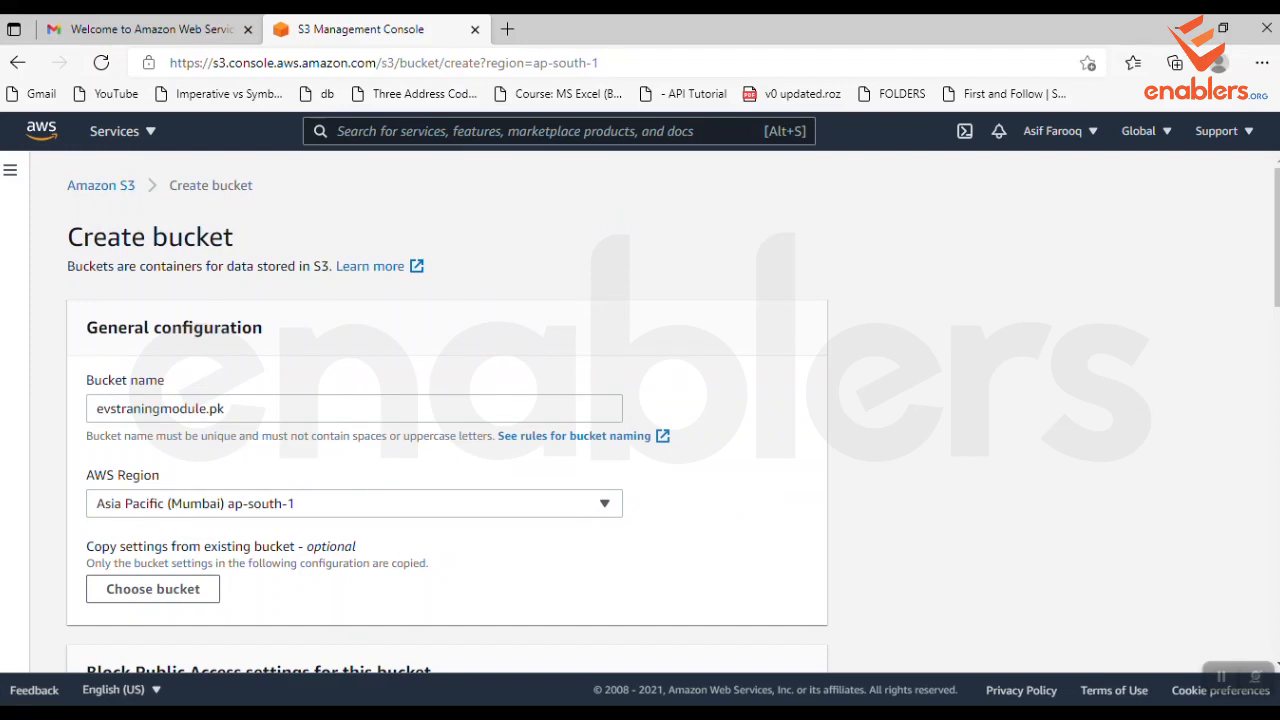
scroll(663, 431, "down", 1)
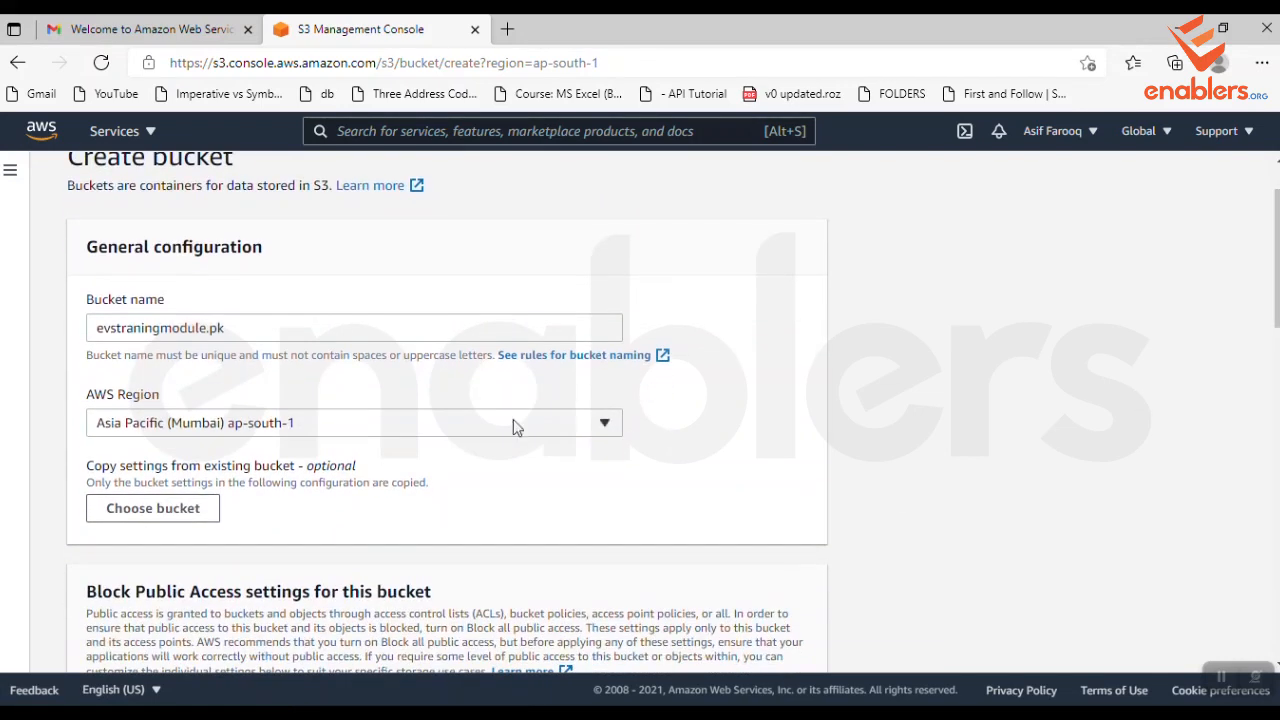
left_click(148, 509)
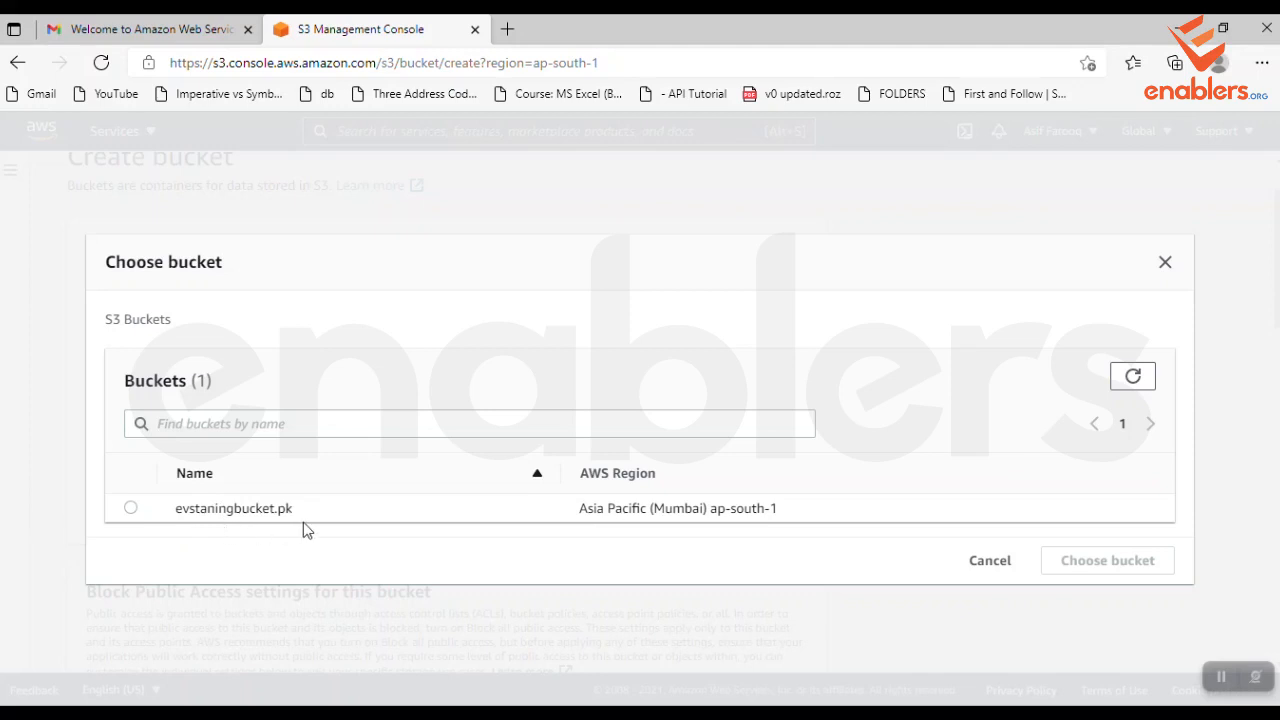
left_click(131, 508)
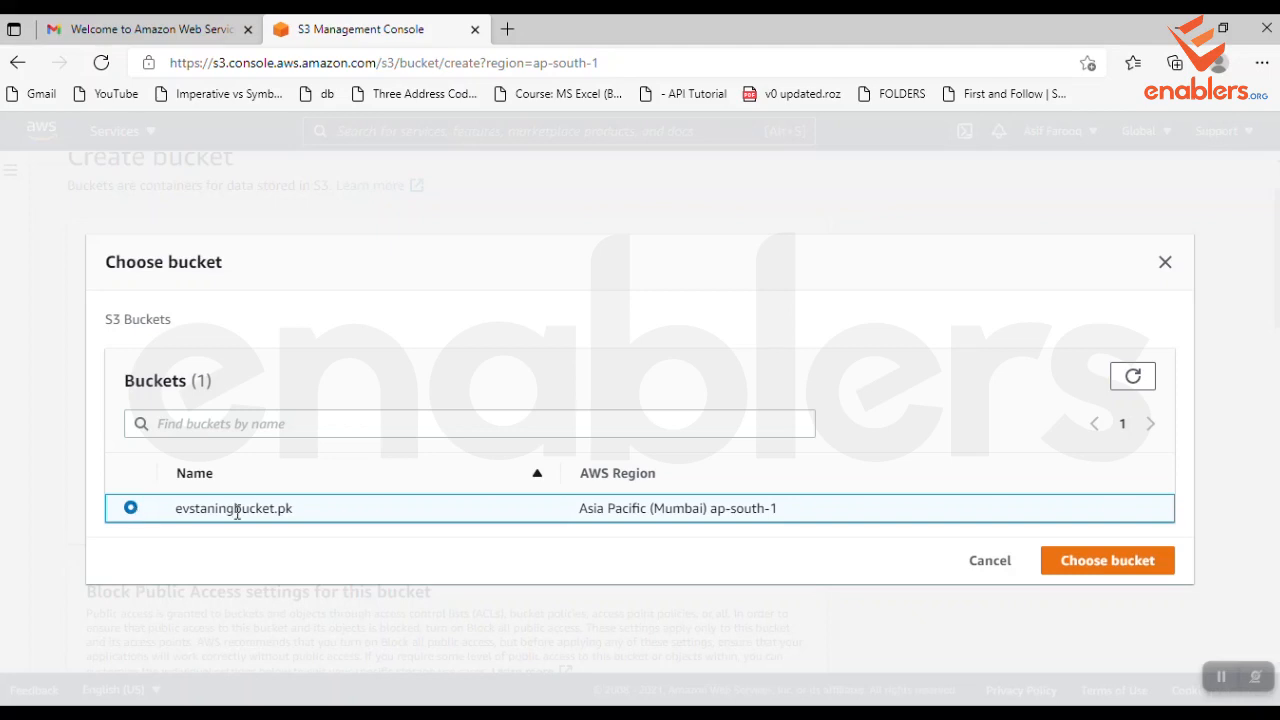
left_click(1003, 563)
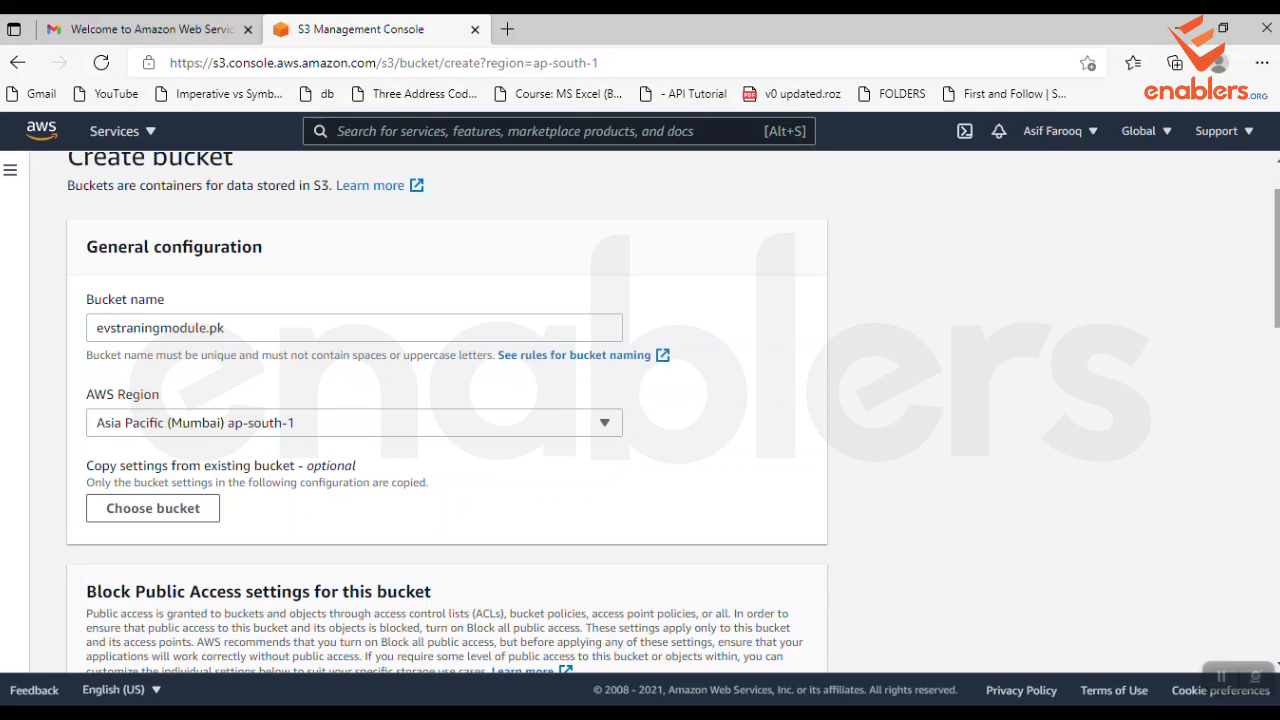
Review the Block Public Access settings for the bucket and the four individual blocking options
scroll(640, 410, "down", 2)
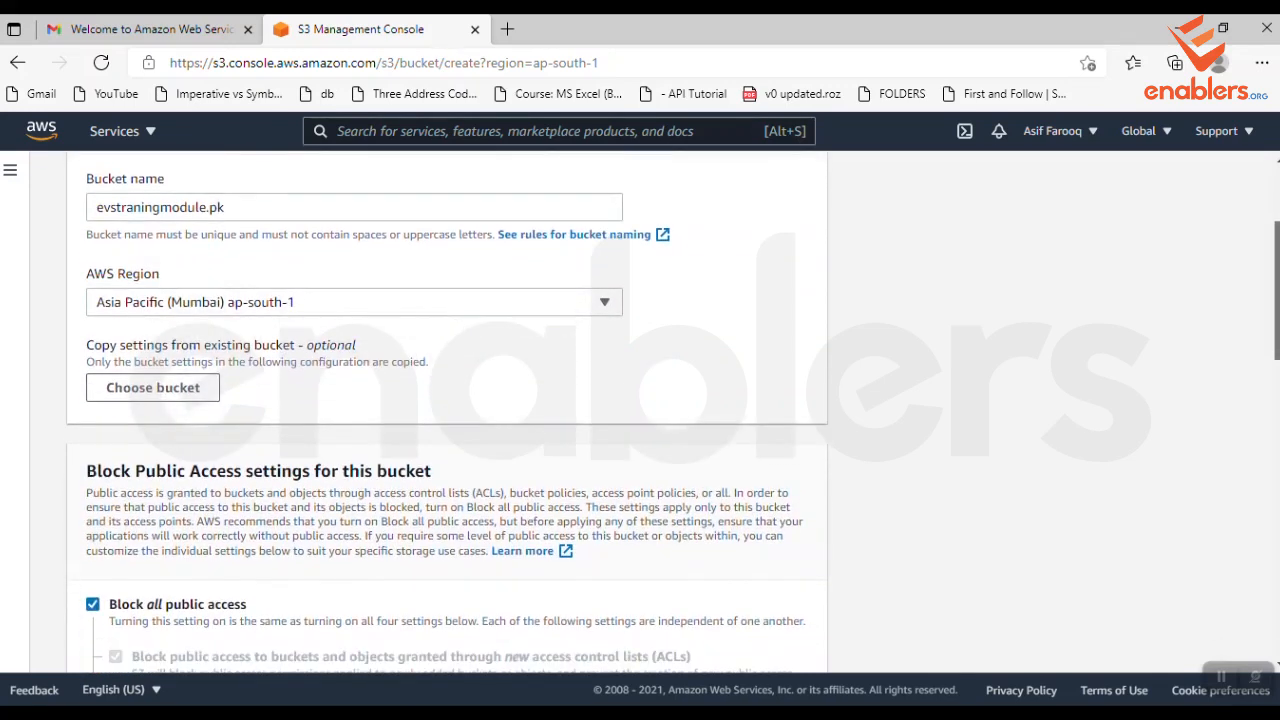
scroll(1274, 348, "down", 3)
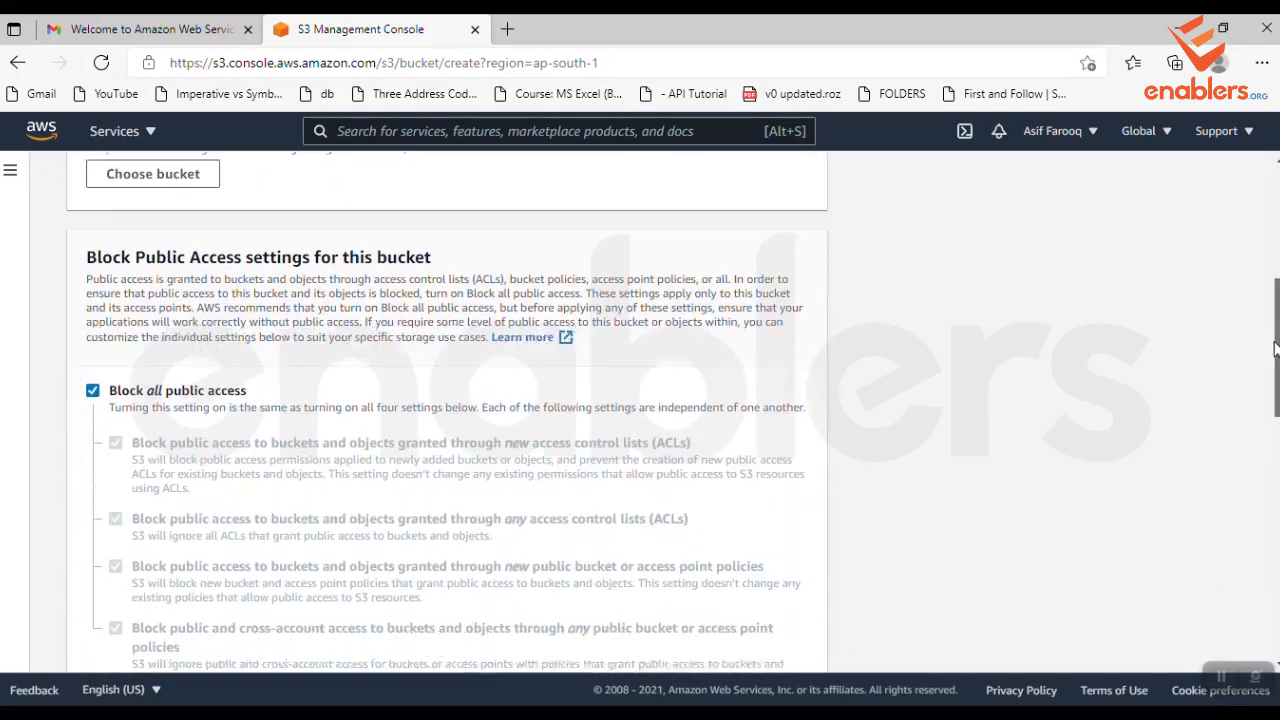
left_click_drag(1275, 349, 1273, 351)
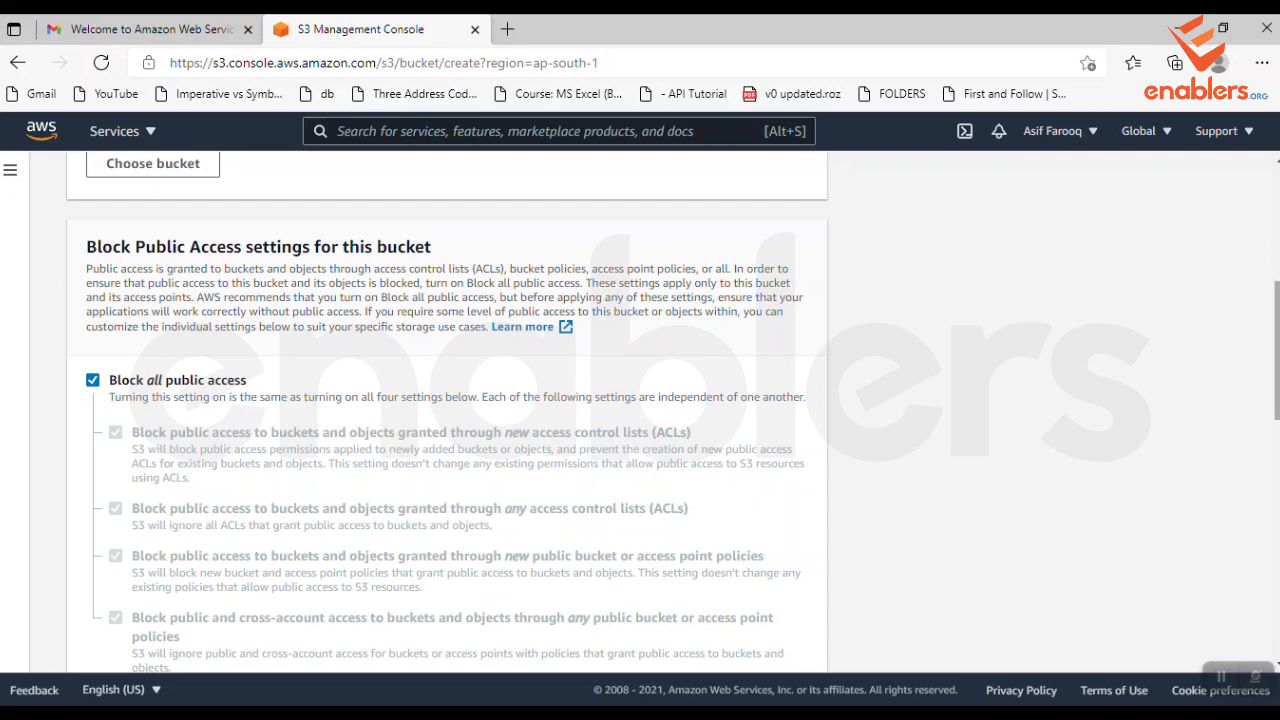
left_click_drag(1278, 351, 1278, 355)
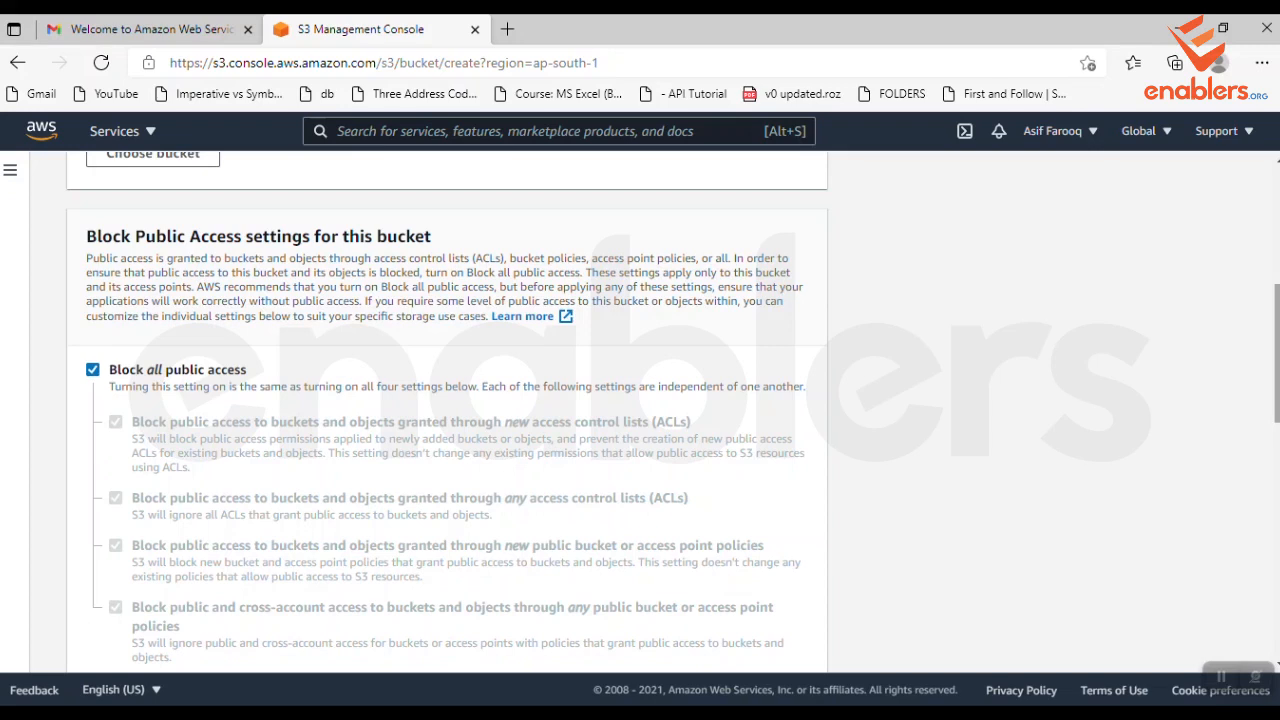
scroll(640, 410, "down", 1)
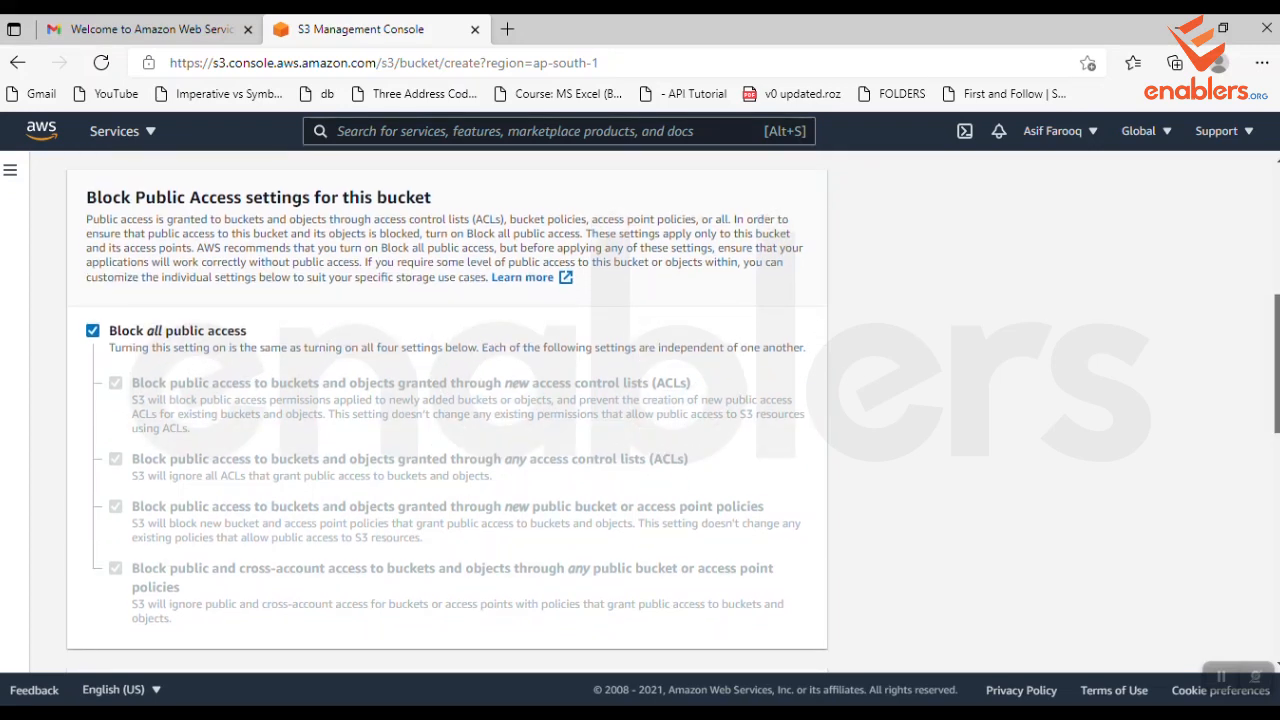
scroll(640, 410, "down", 1)
scroll(640, 410, "down", 2)
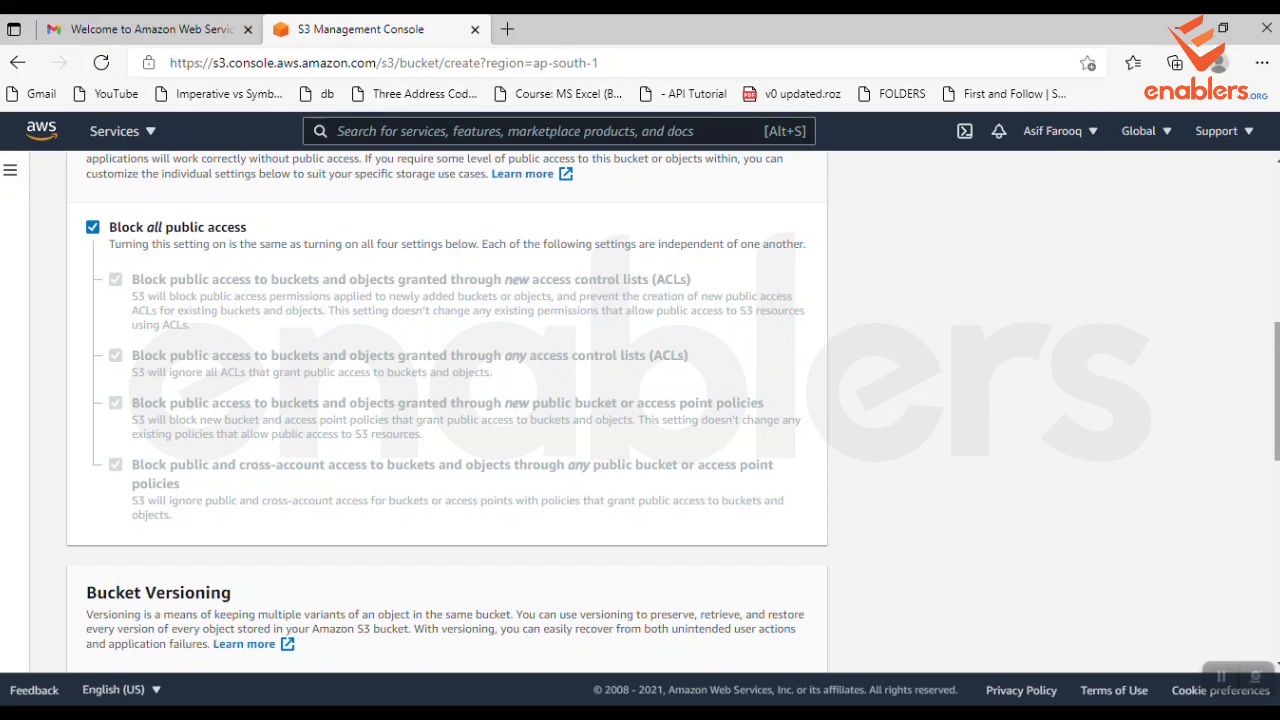
Enable Bucket Versioning for the new bucket
left_click_drag(1277, 392, 1277, 422)
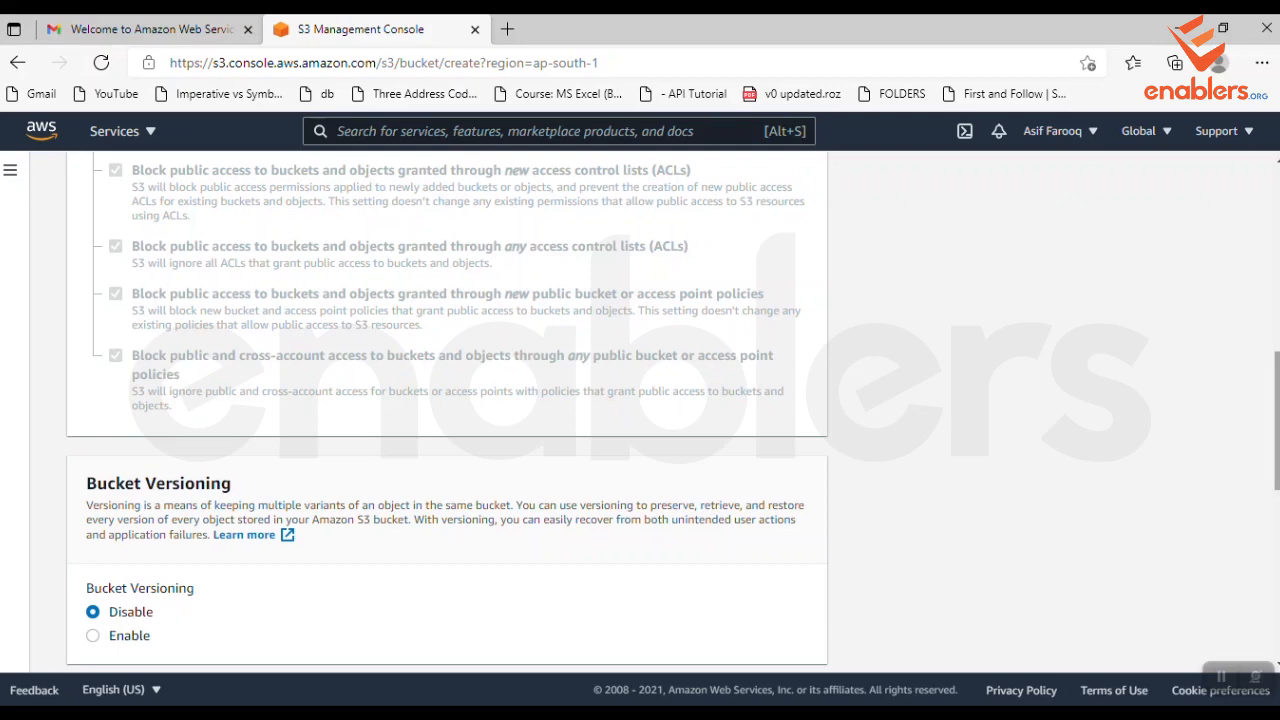
scroll(360, 400, "down", 2)
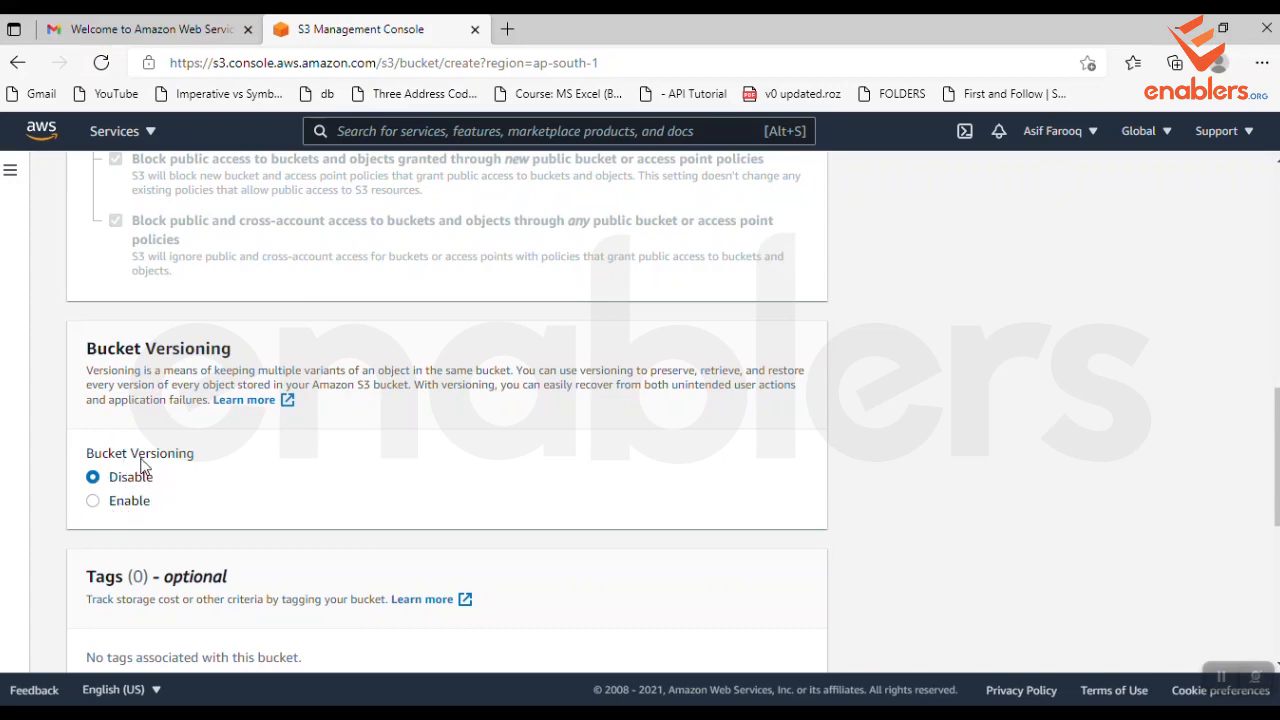
left_click(93, 504)
Consult the documentation on bucket tags, return to the bucket form and add an empty tag entry
scroll(1277, 480, "down", 1)
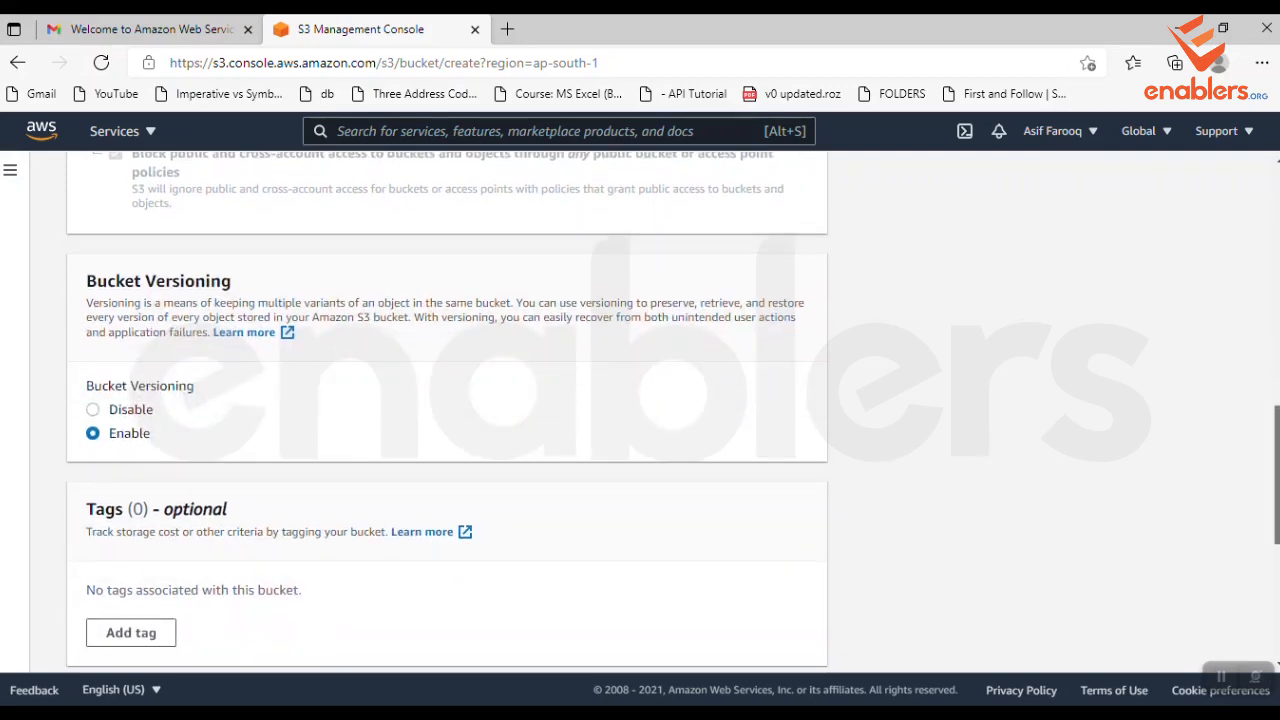
scroll(1277, 520, "down", 1)
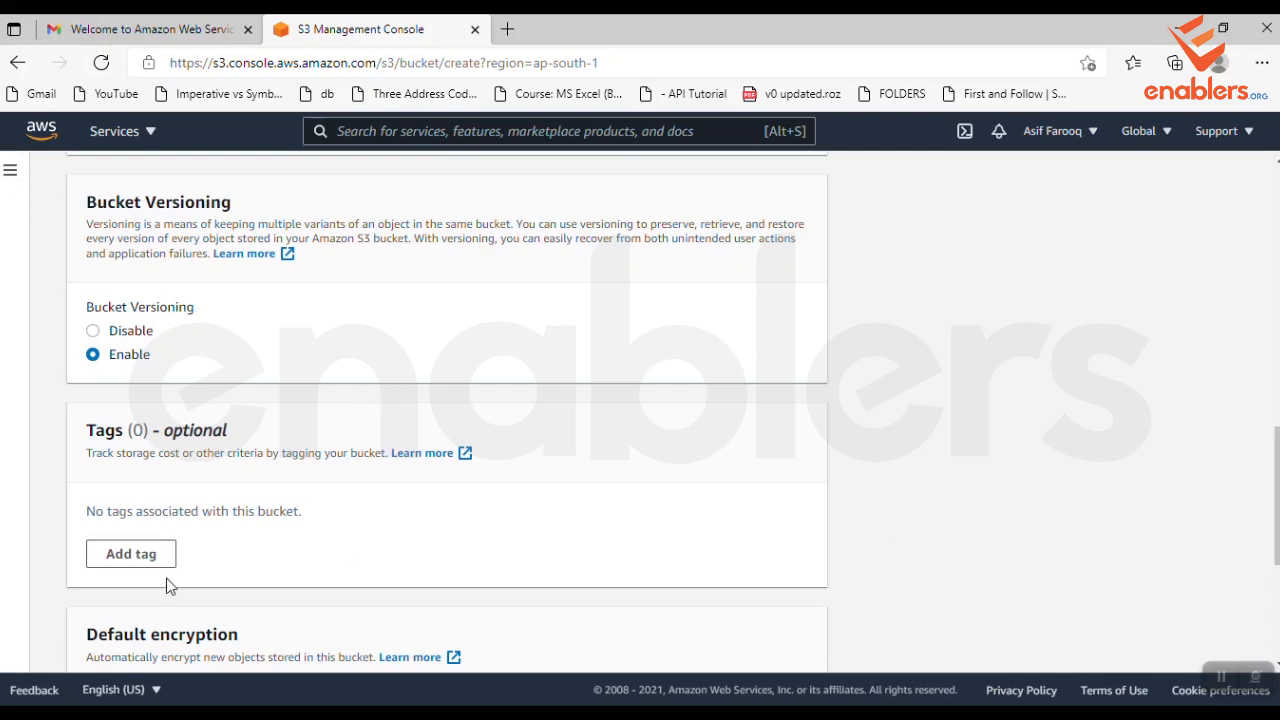
left_click(420, 455)
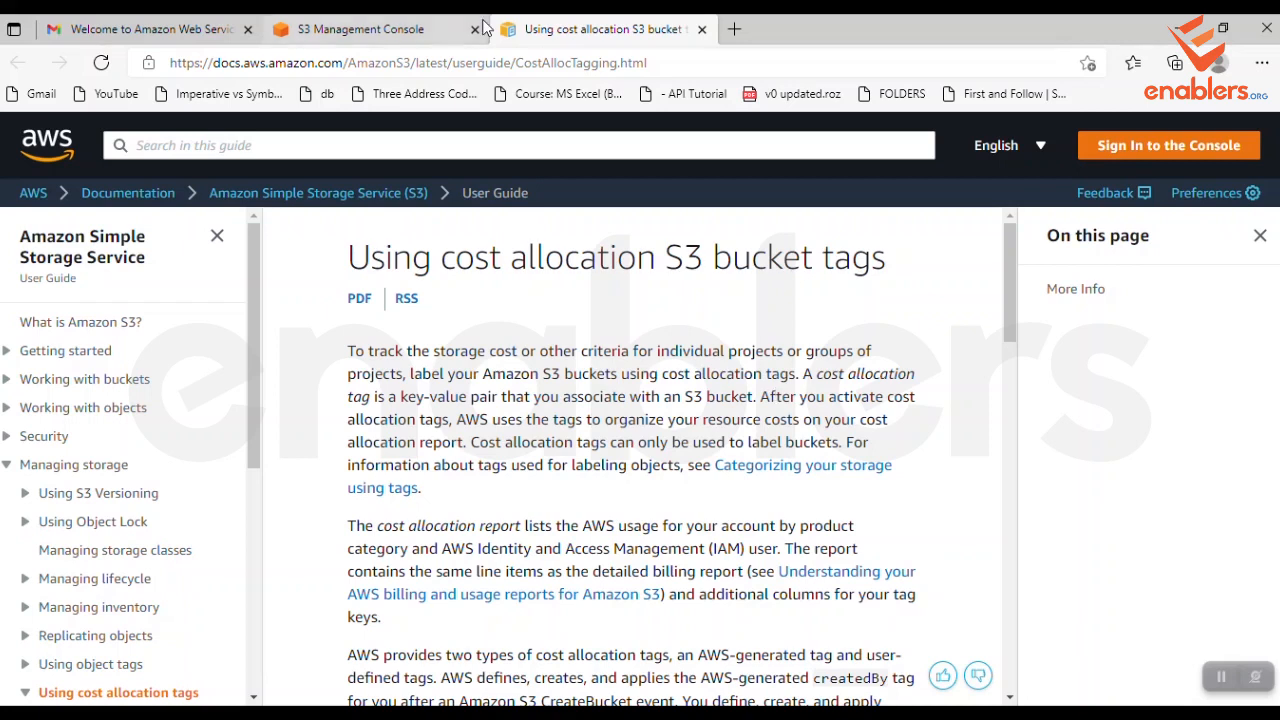
left_click(406, 28)
left_click(130, 553)
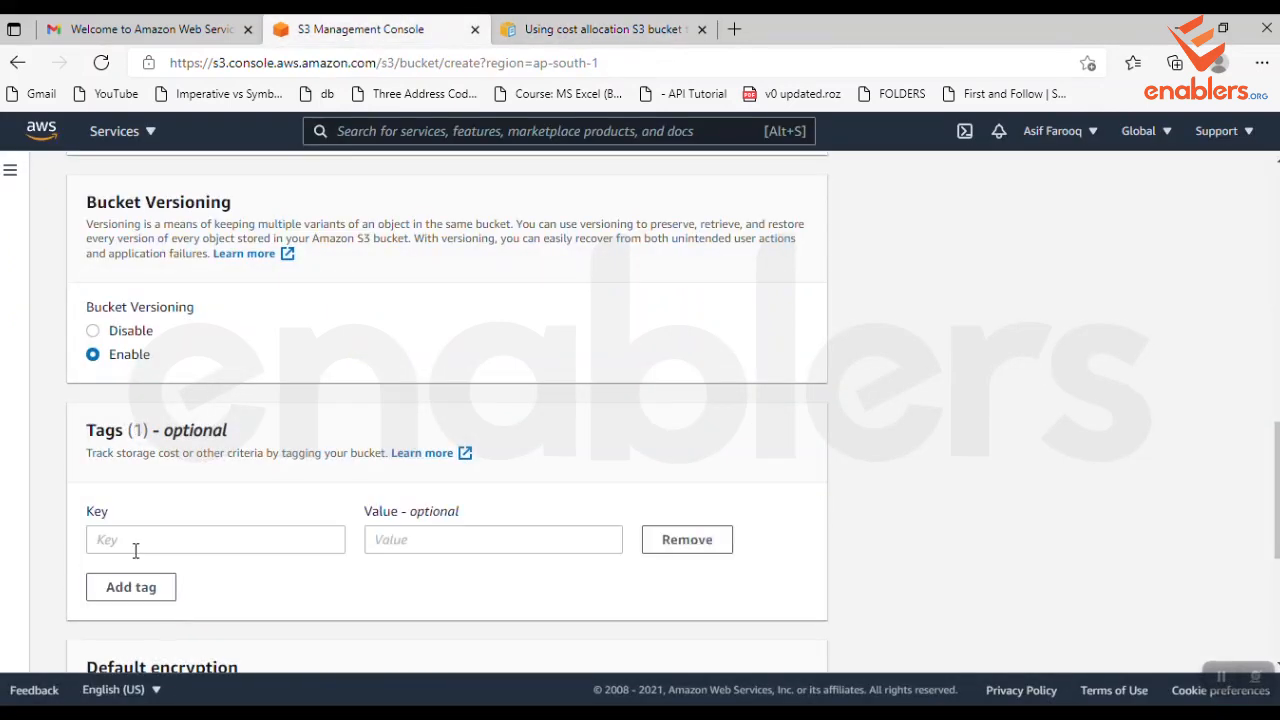
left_click(136, 550)
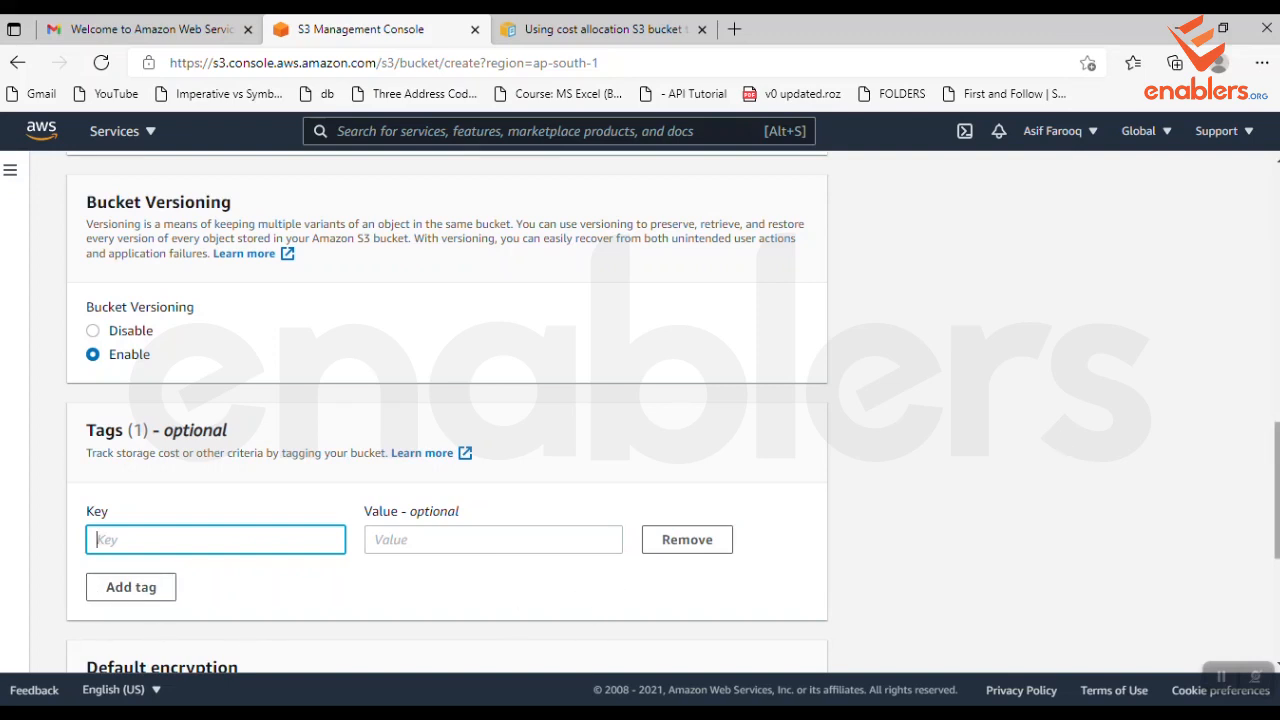
Look through the documentation on default server-side encryption for buckets, ending at encryption with replication, and close it
scroll(640, 400, "down", 4)
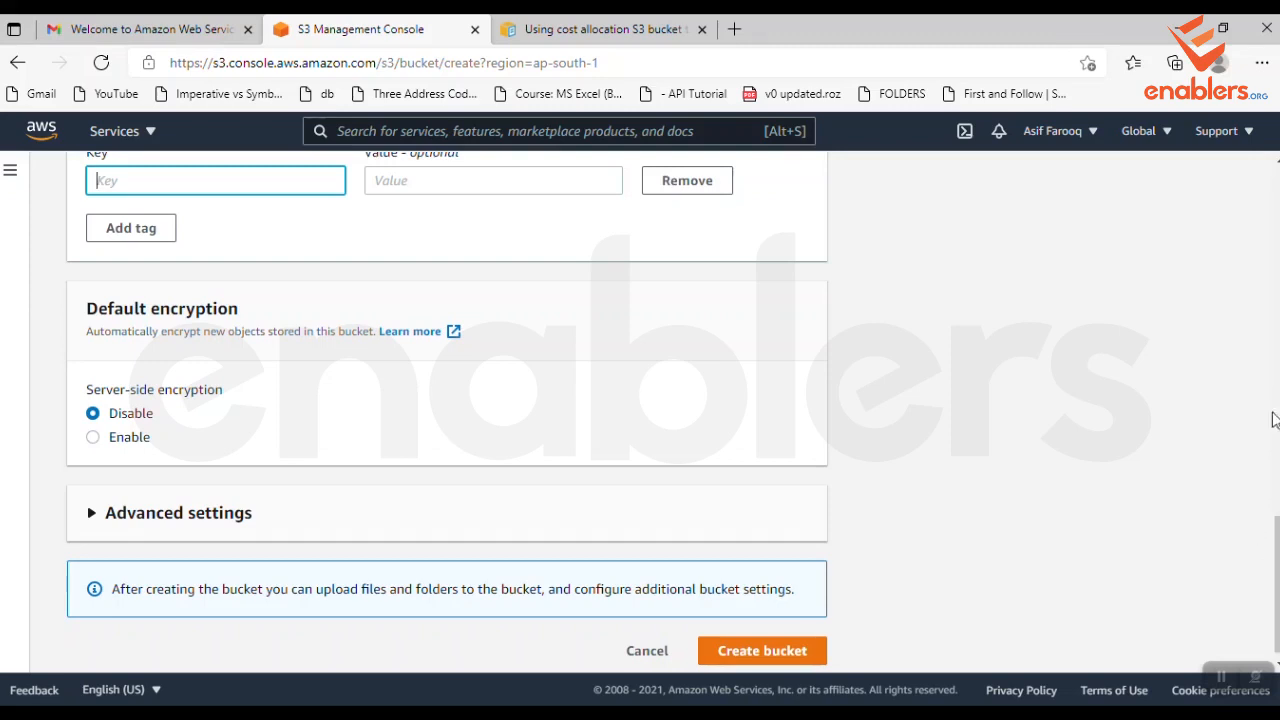
left_click(402, 335)
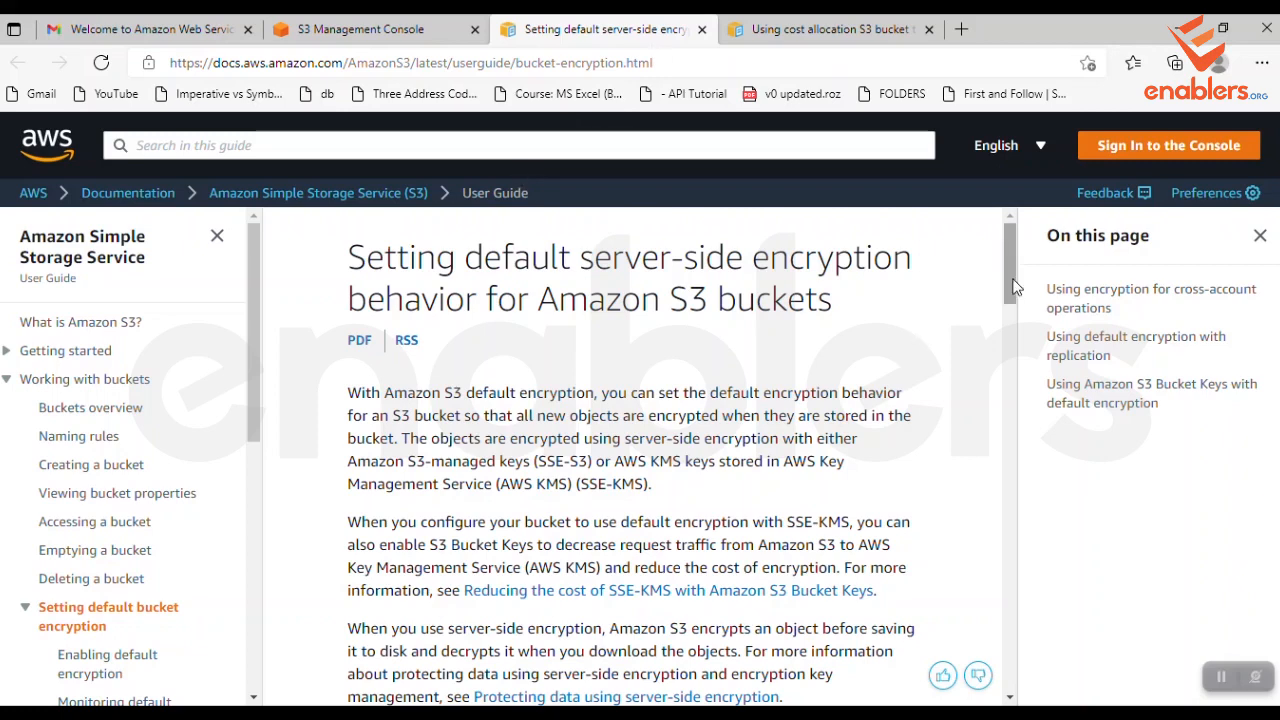
left_click_drag(1012, 287, 981, 563)
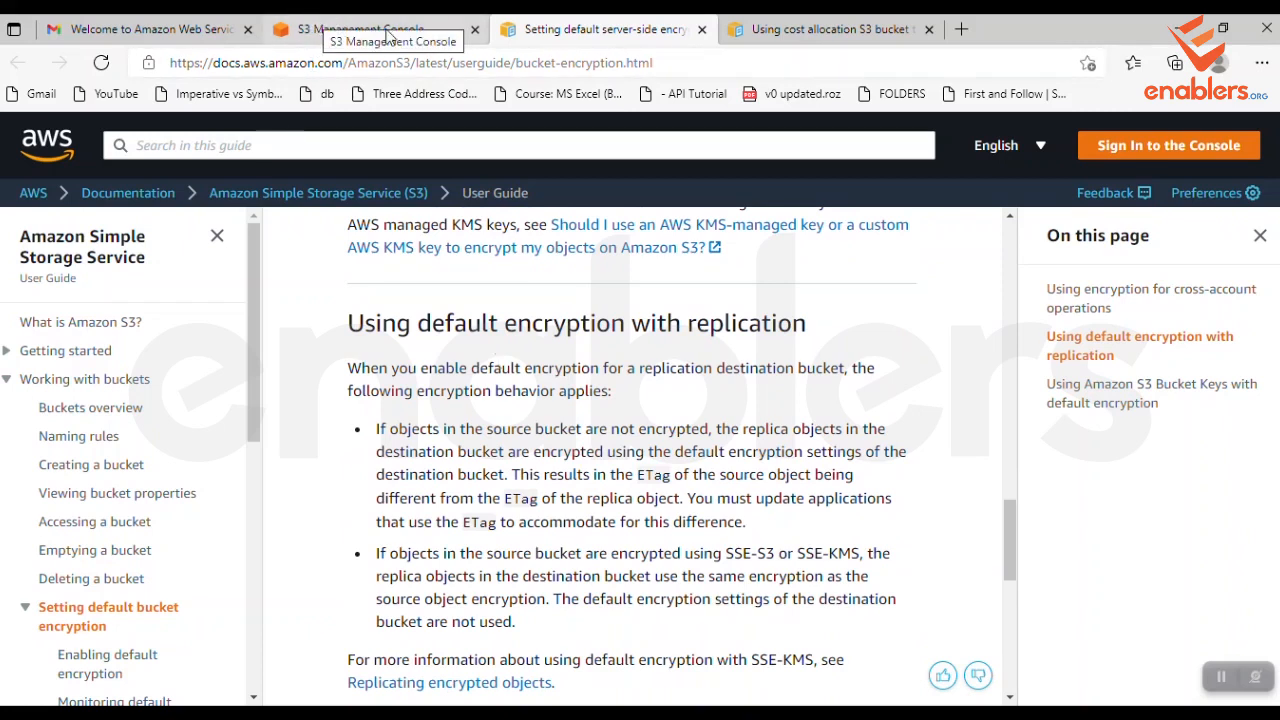
left_click(702, 29)
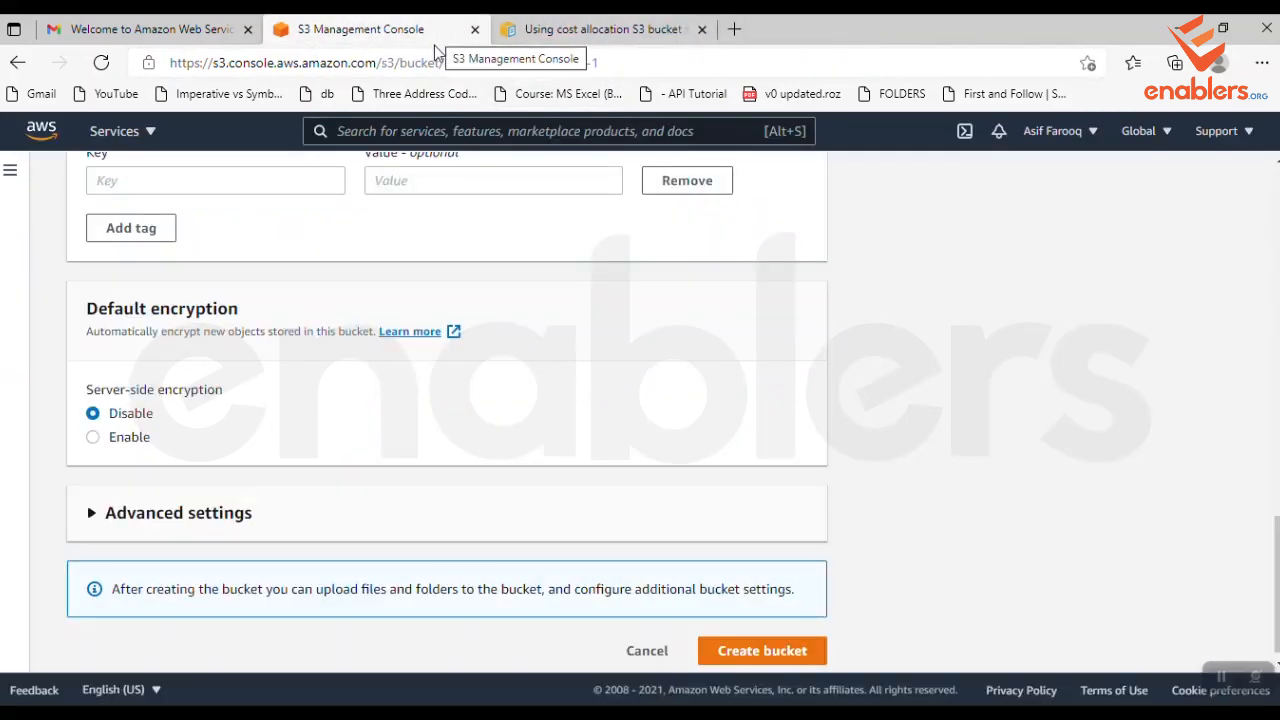
Expand the advanced settings to review the Object Lock options, and try to create the bucket
left_click(93, 514)
scroll(686, 526, "up", 5)
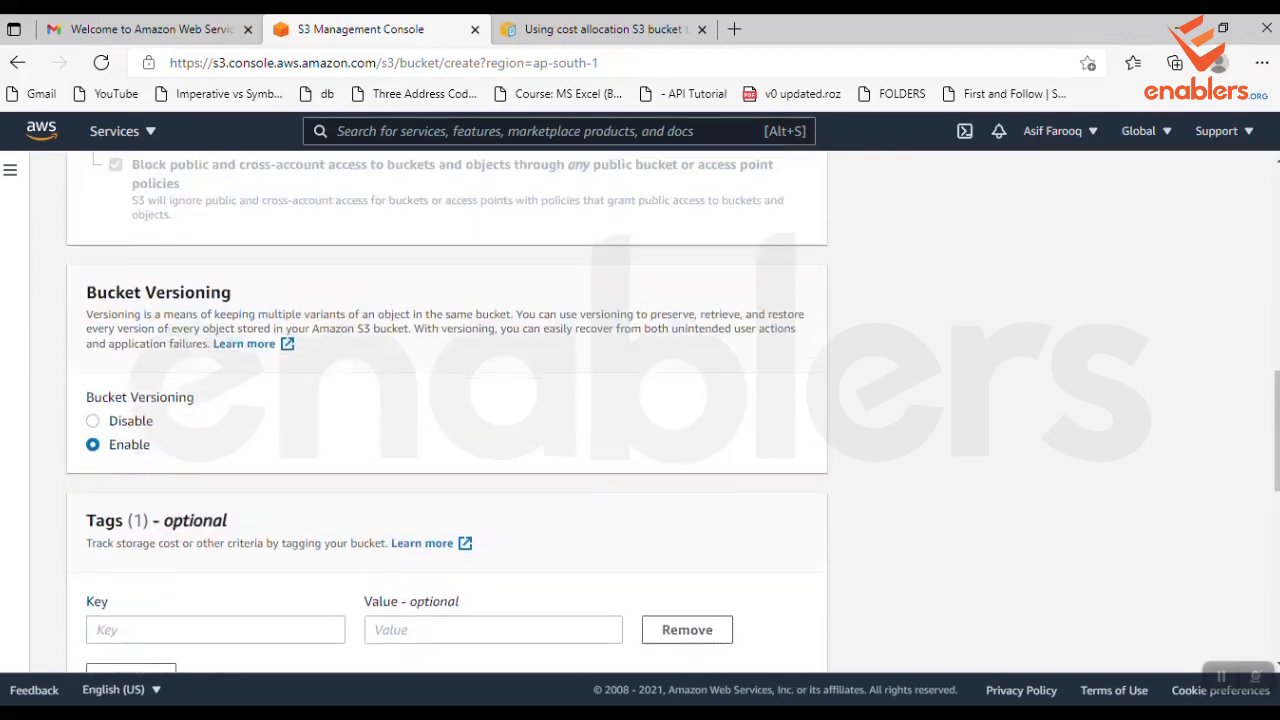
scroll(446, 410, "down", 7)
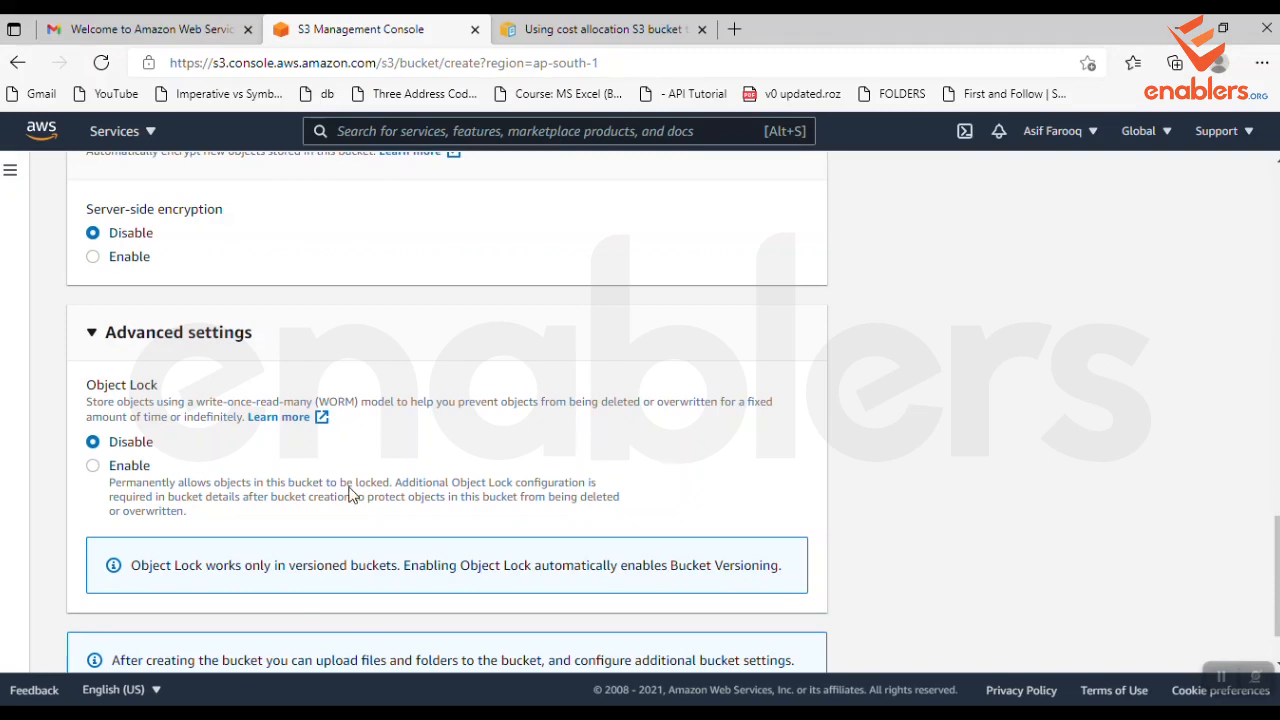
scroll(1110, 519, "down", 2)
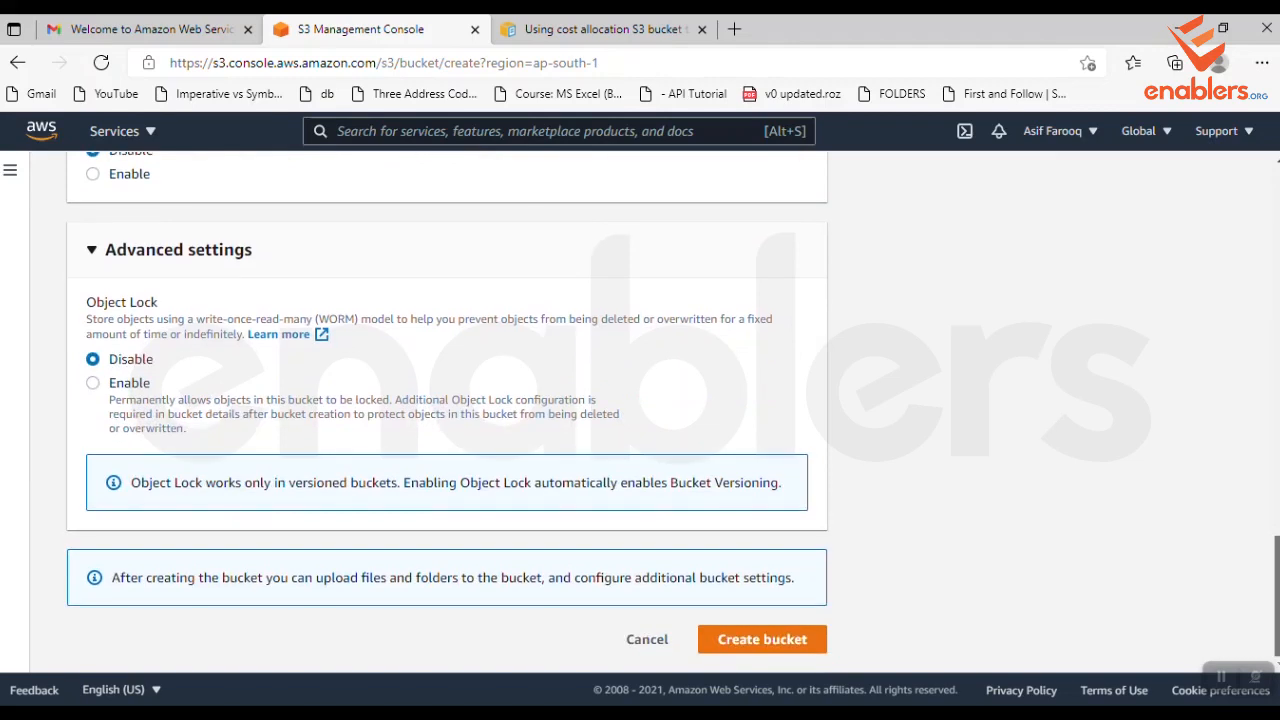
left_click(750, 643)
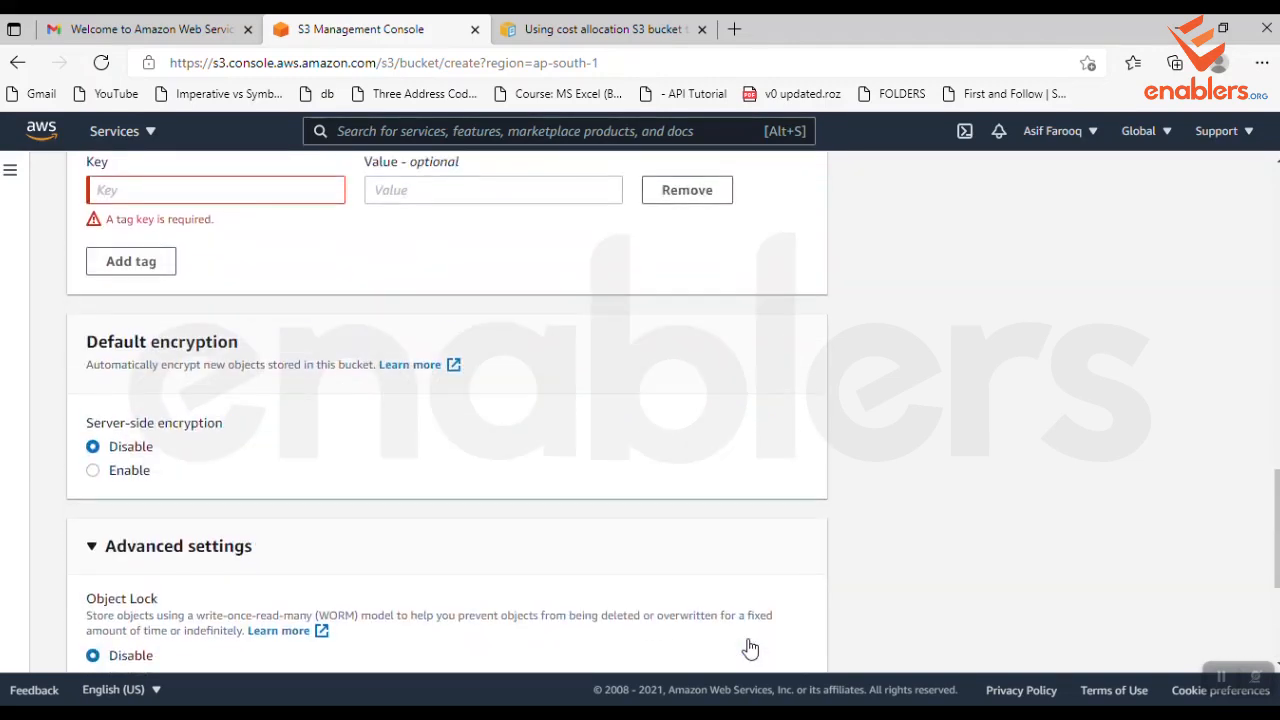
Remove the empty tag entry from the bucket form, recheck the settings and create the bucket
scroll(1000, 500, "up", 2)
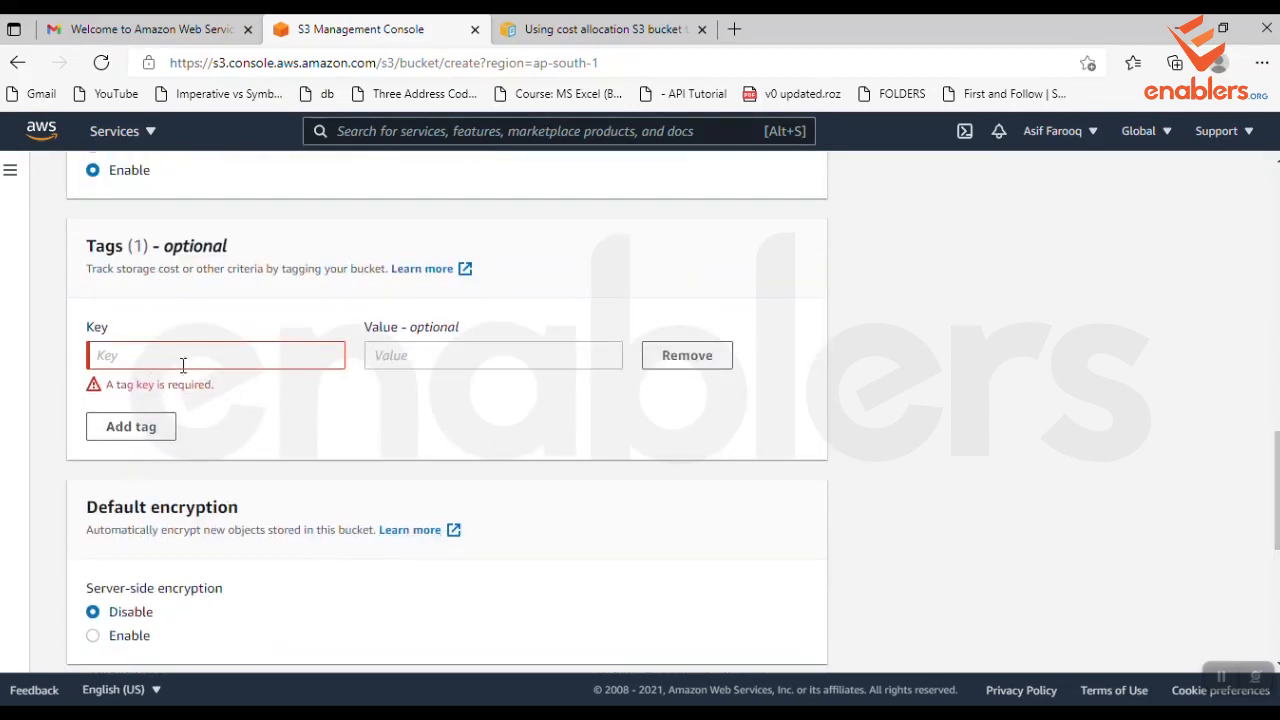
left_click(691, 368)
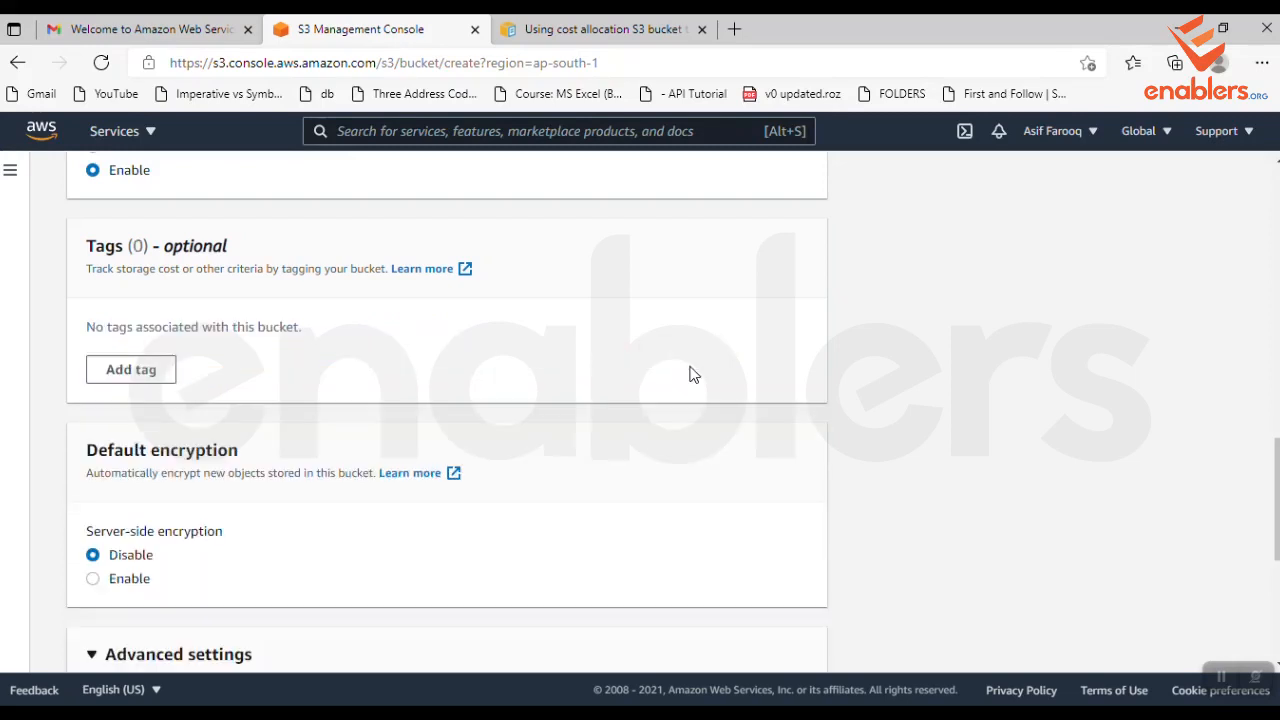
scroll(695, 374, "up", 15)
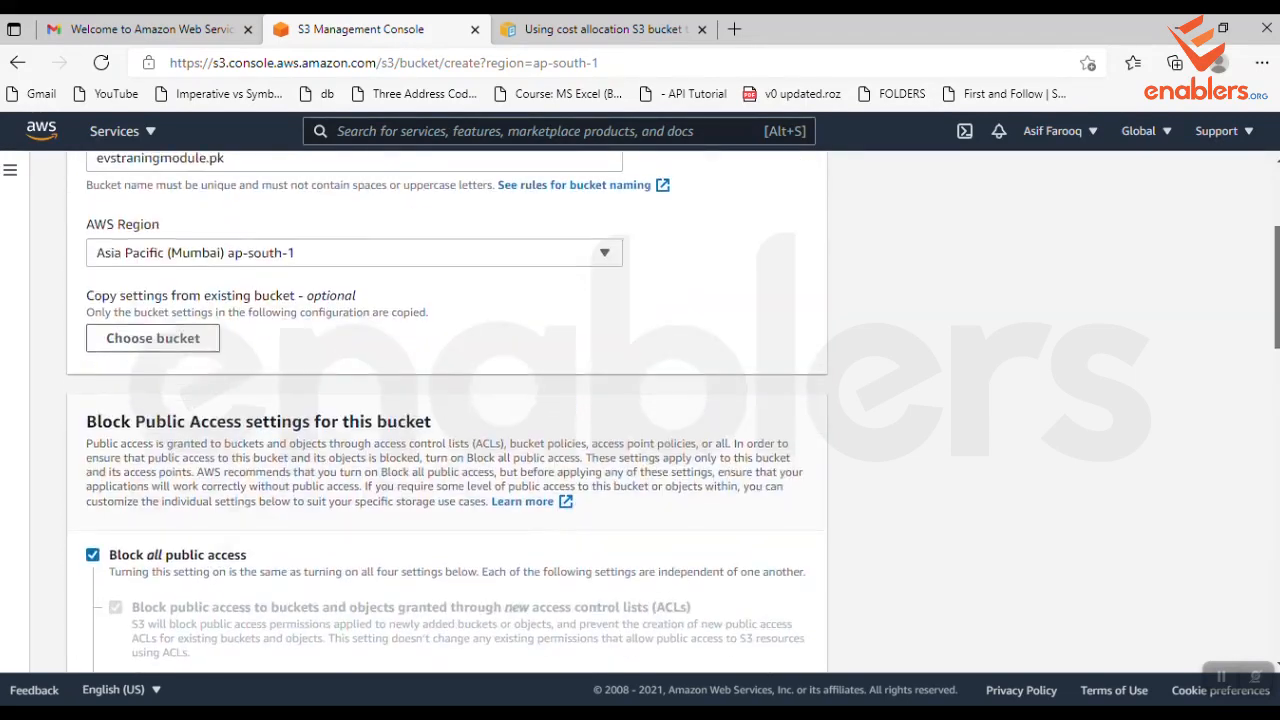
scroll(640, 410, "down", 2)
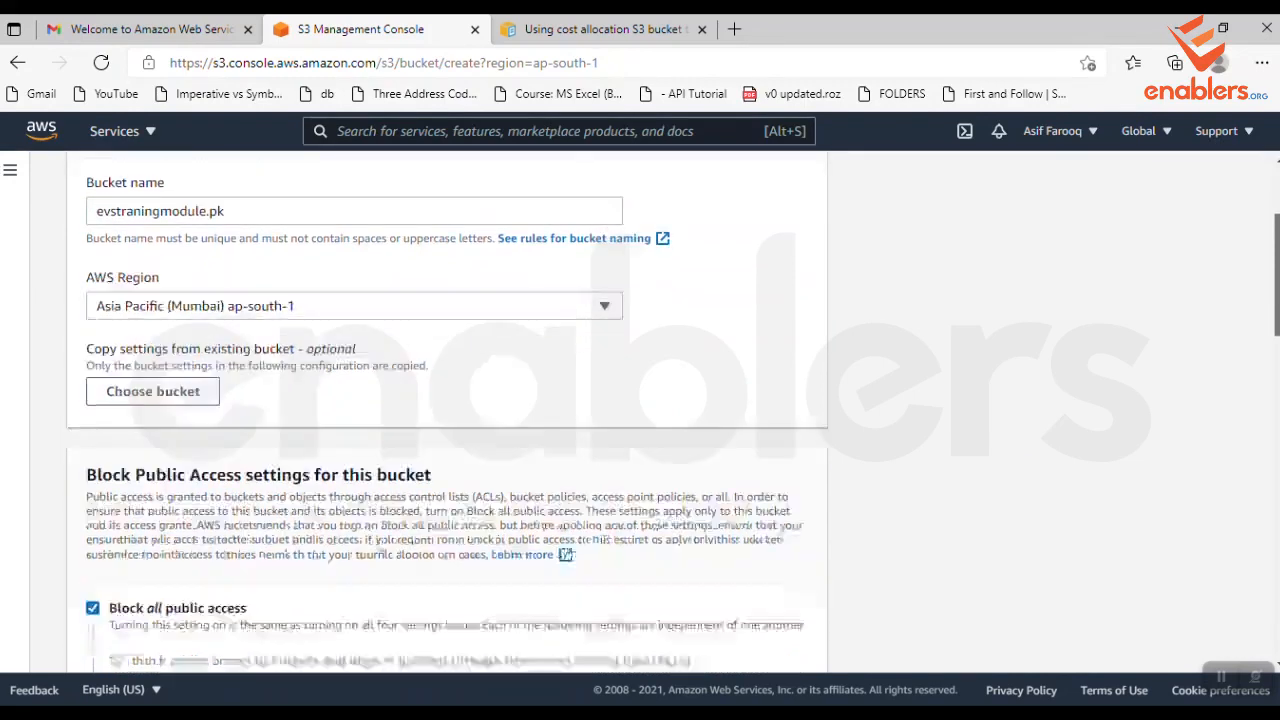
scroll(749, 551, "down", 10)
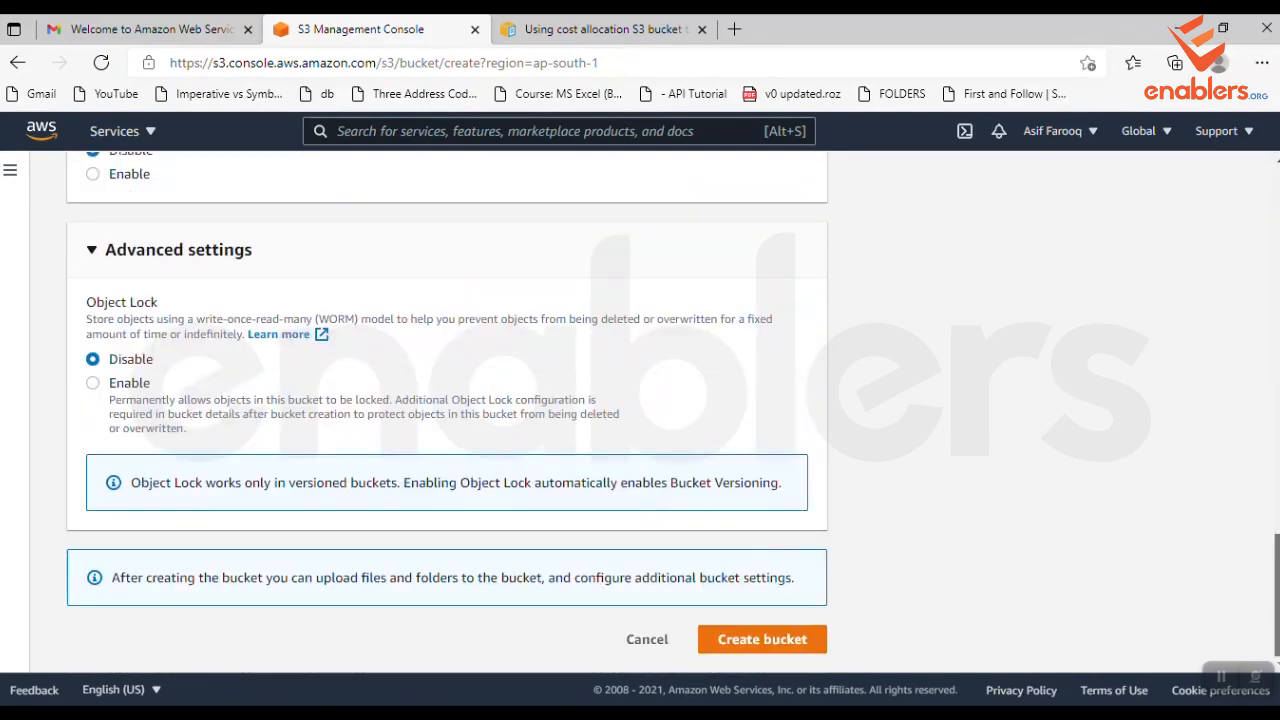
left_click(741, 648)
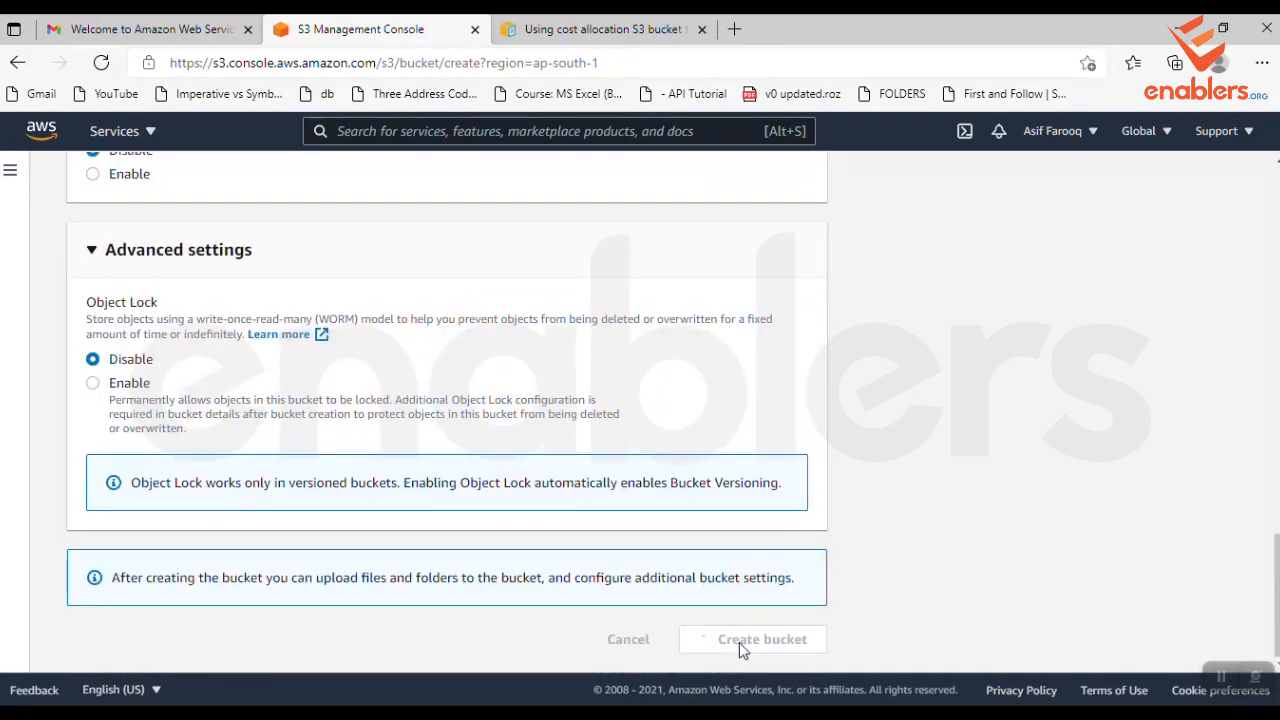